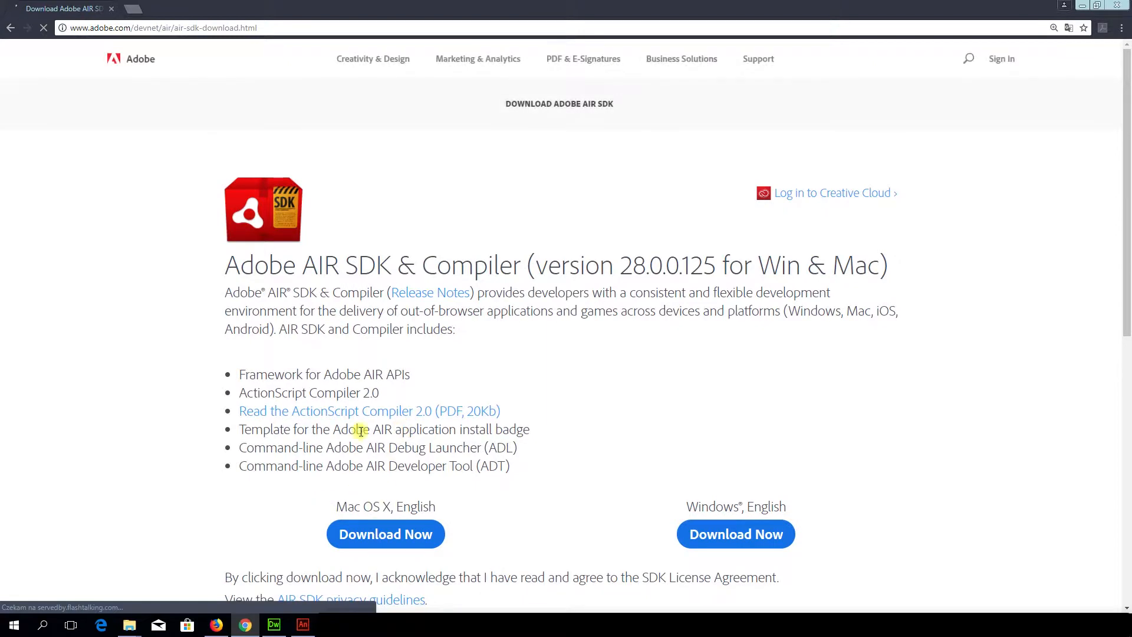
Examine the Mac OS X and Windows download options on the Adobe AIR SDK & Compiler page
drag(338, 387, 448, 386)
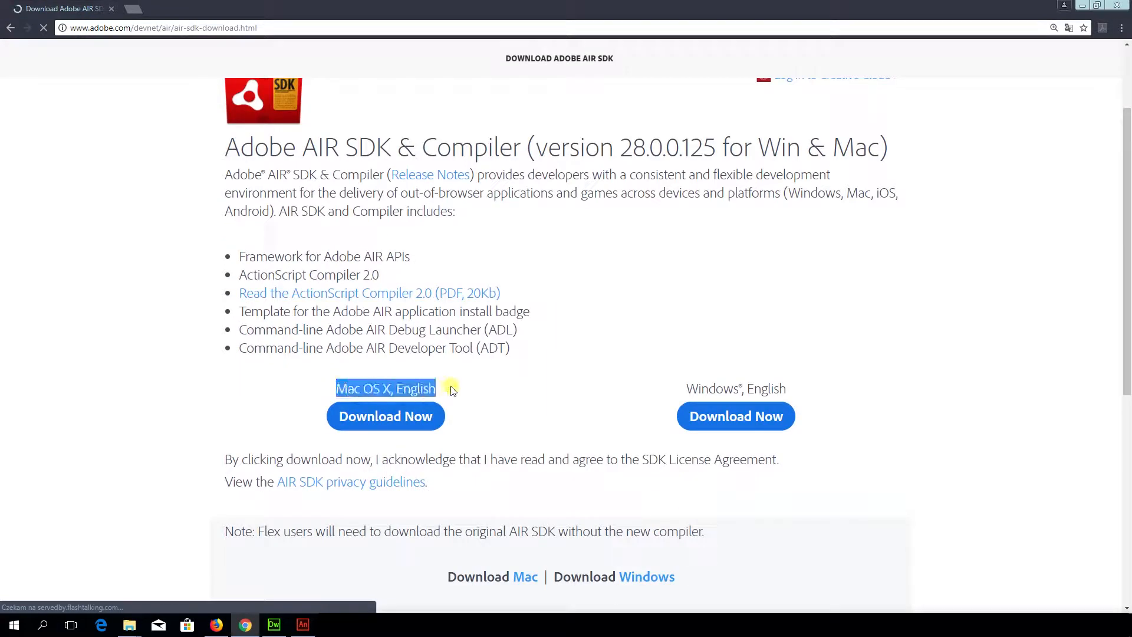
click(699, 389)
drag(698, 390, 801, 389)
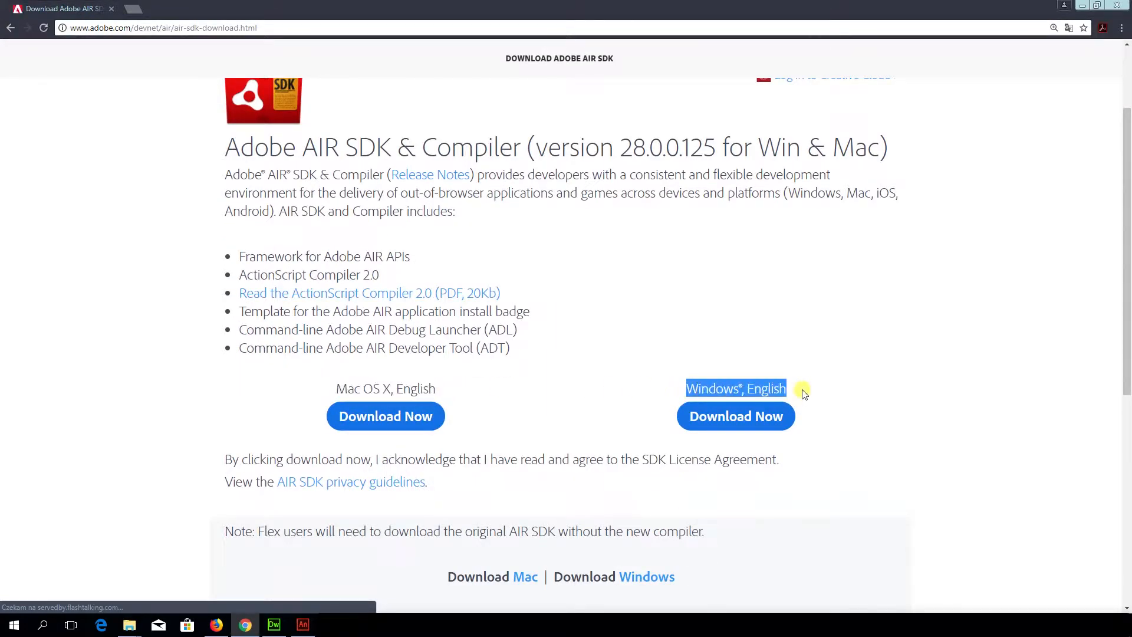
click(735, 334)
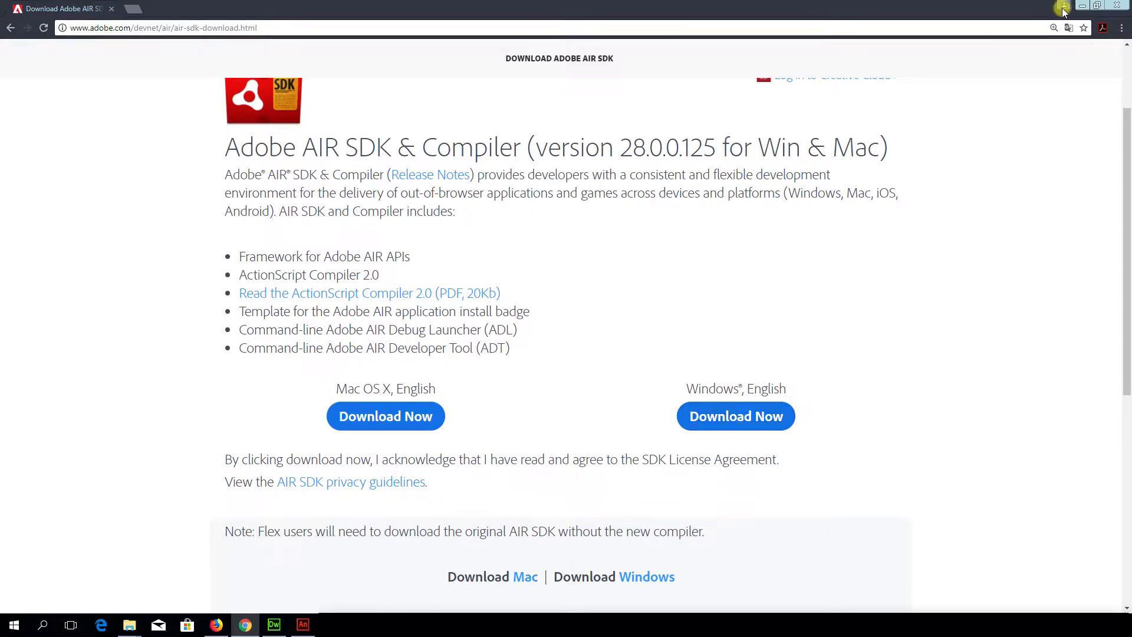
Minimize the browser and rename the extracted AIRSDK_Compiler folder on the desktop as air 28
click(1082, 7)
click(498, 283)
click(501, 282)
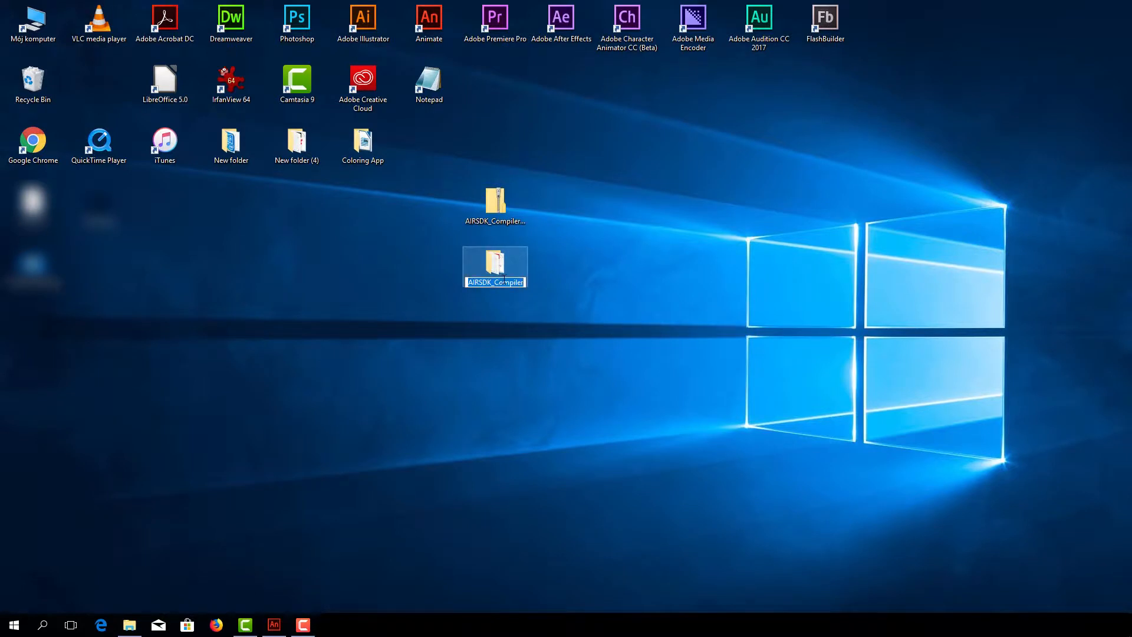
text(air 28)
click(544, 293)
click(500, 285)
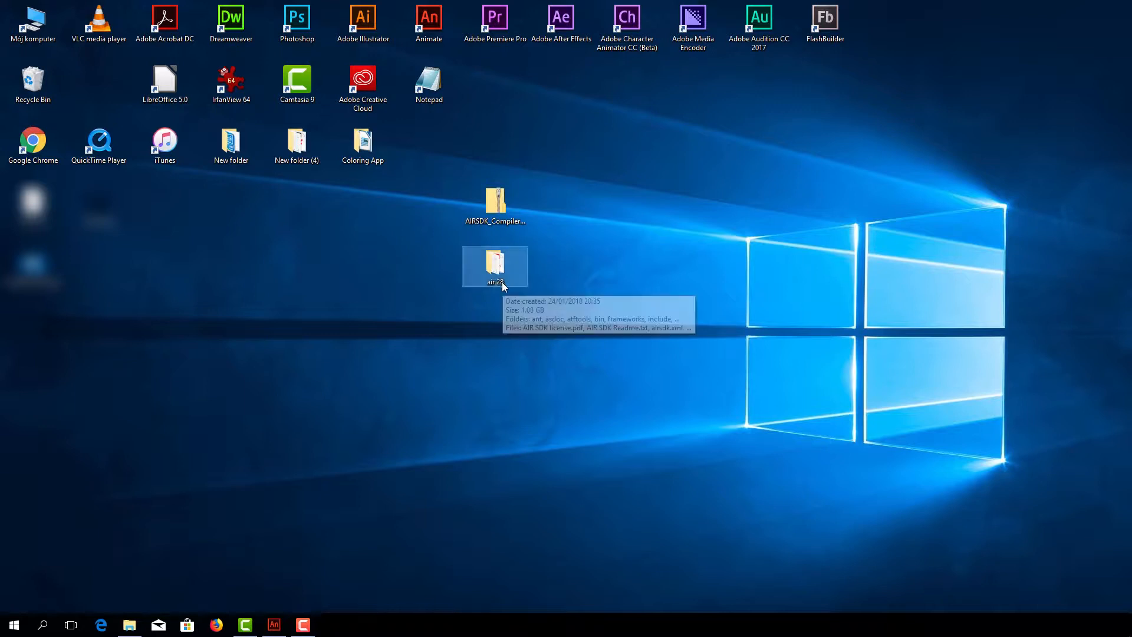
Copy the air 28 desktop folder and go to C:\Program Files\Adobe\Adobe Animate CC 2017
right_click(486, 272)
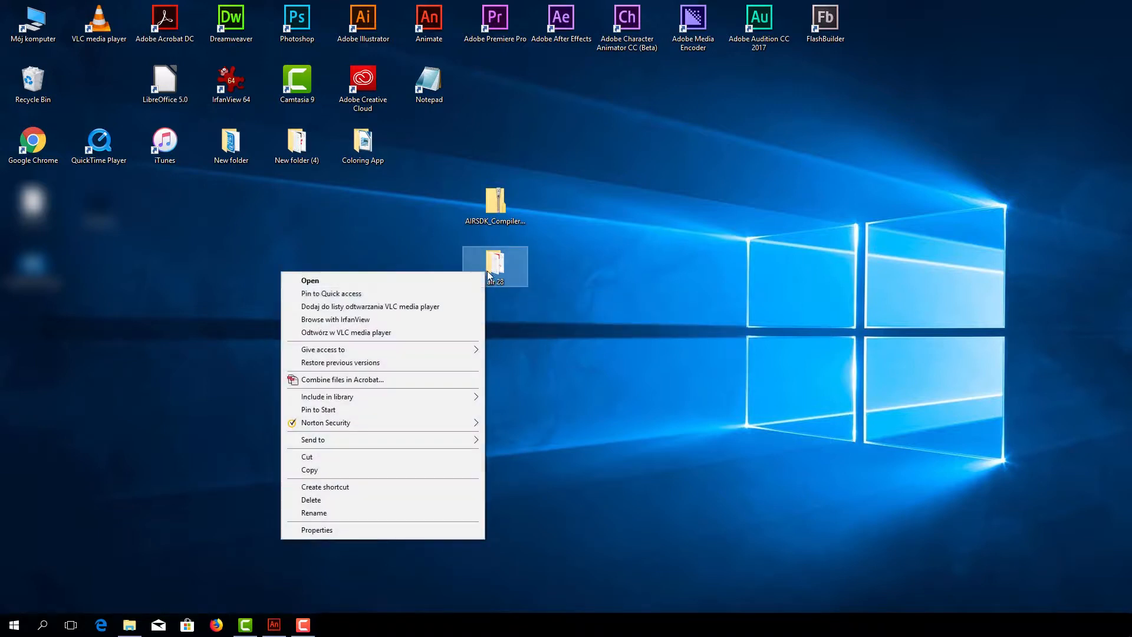
click(320, 470)
double_click(23, 33)
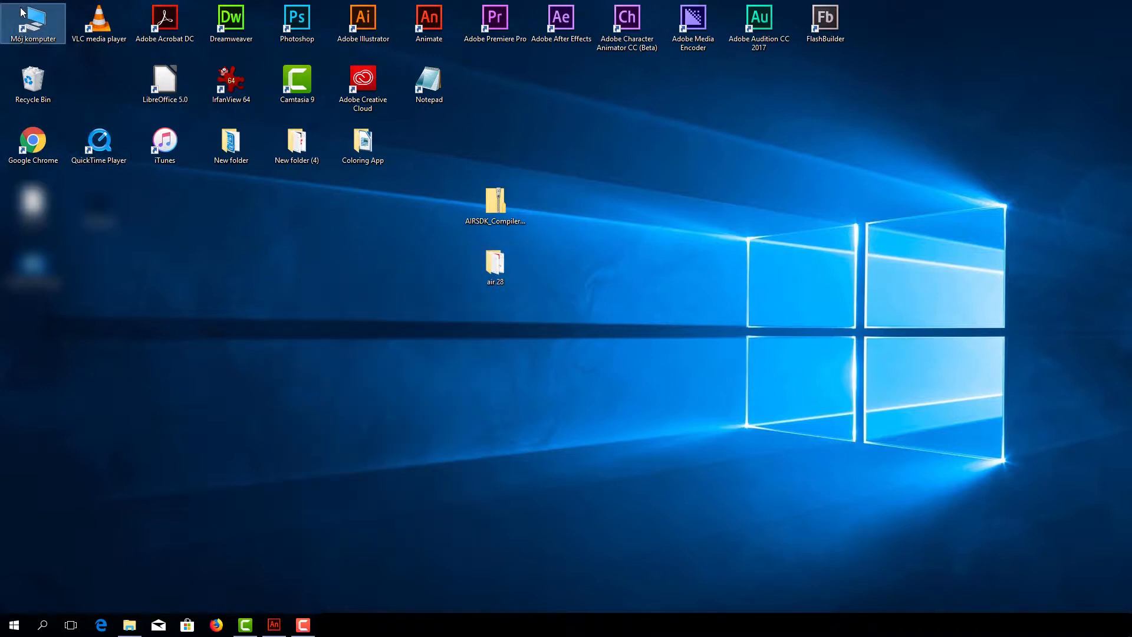
click(342, 261)
double_click(342, 262)
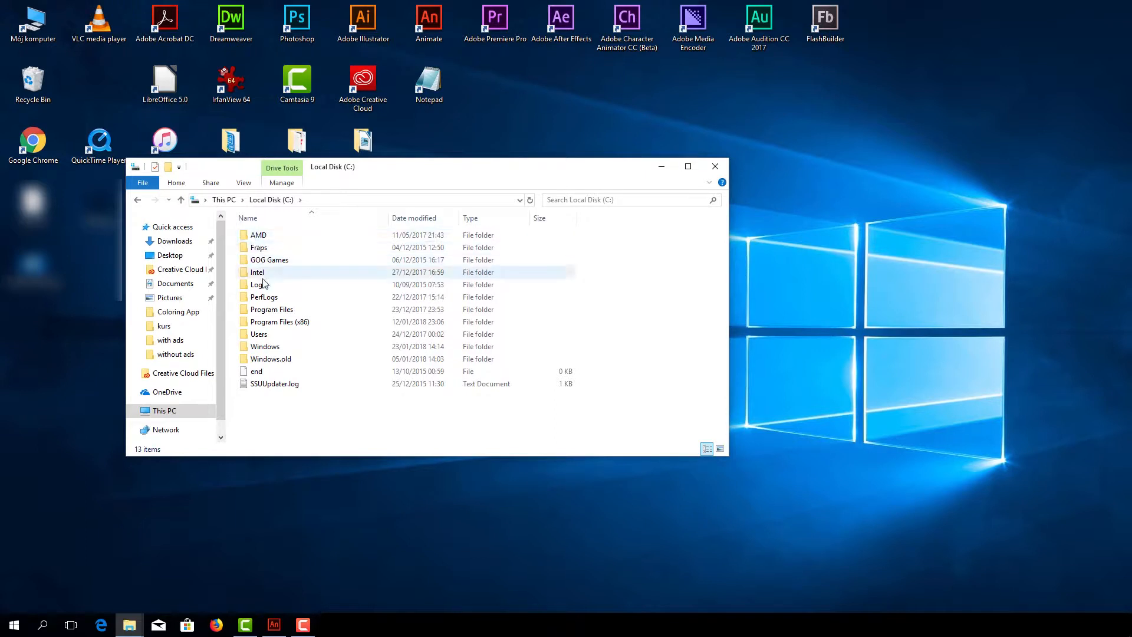
double_click(267, 311)
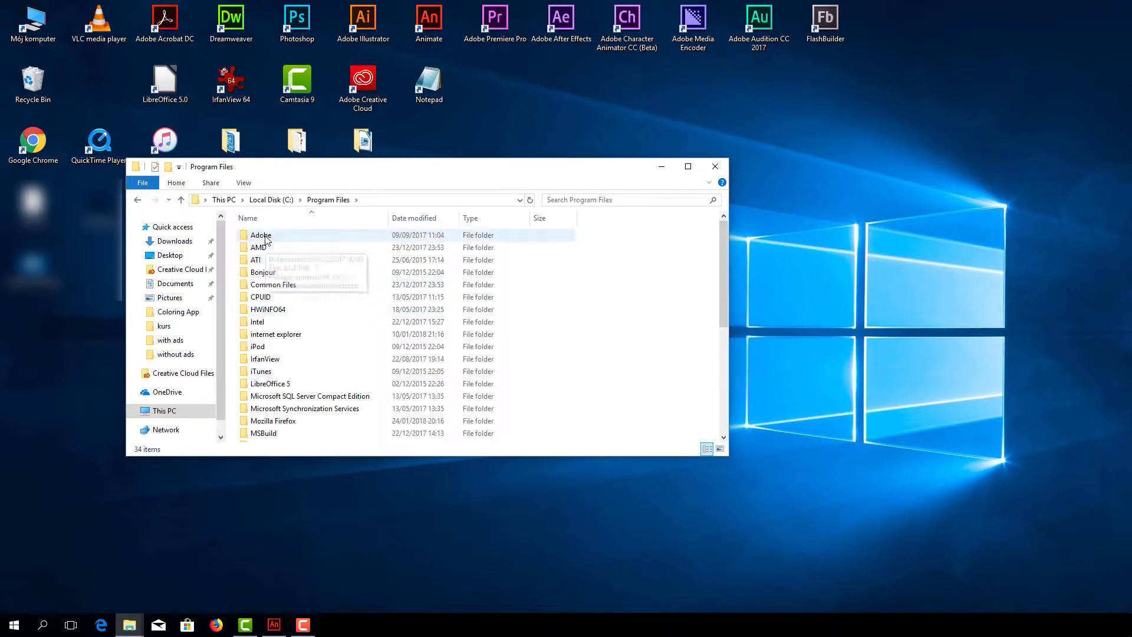
double_click(267, 236)
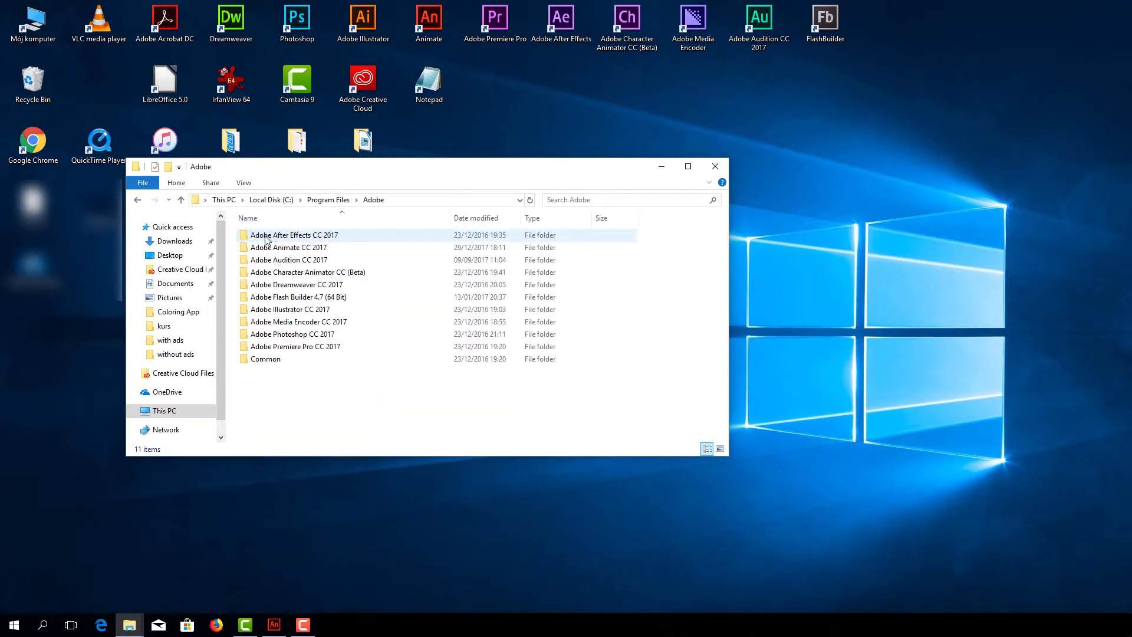
double_click(291, 250)
Show the Paste option inside the Adobe Animate CC 2017 folder, dismiss it and close the folder window
right_click(602, 264)
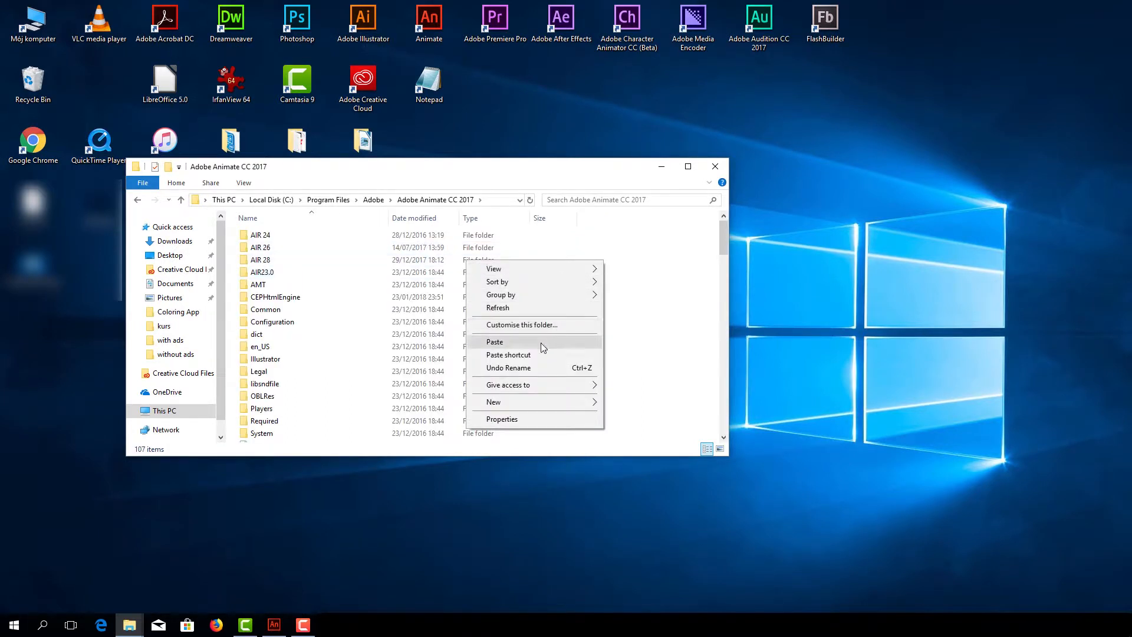
click(689, 303)
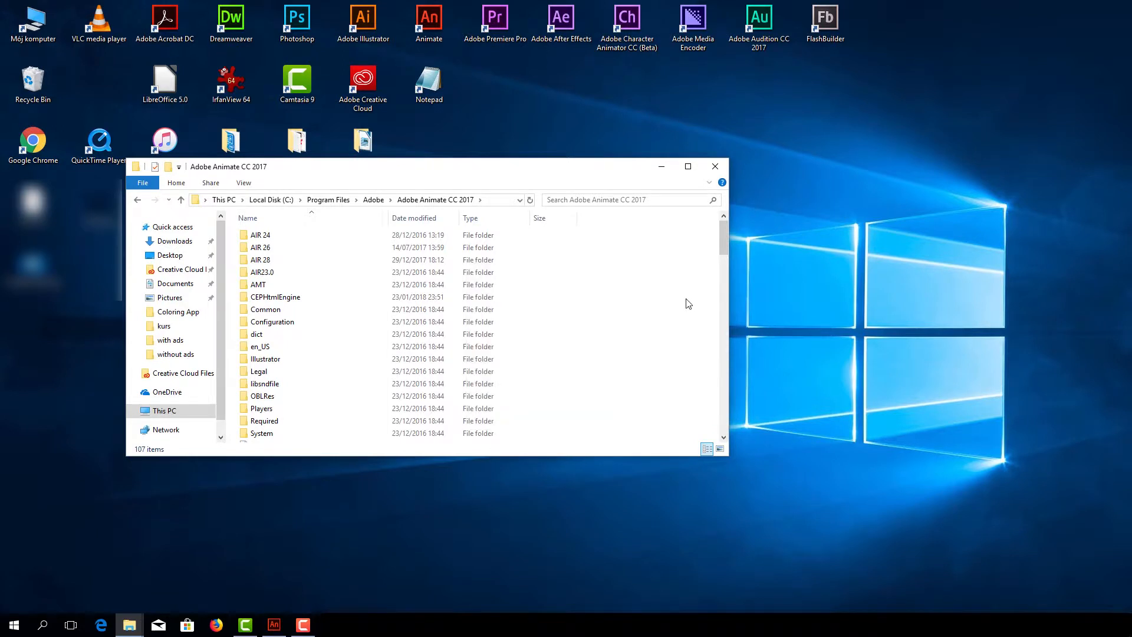
click(716, 166)
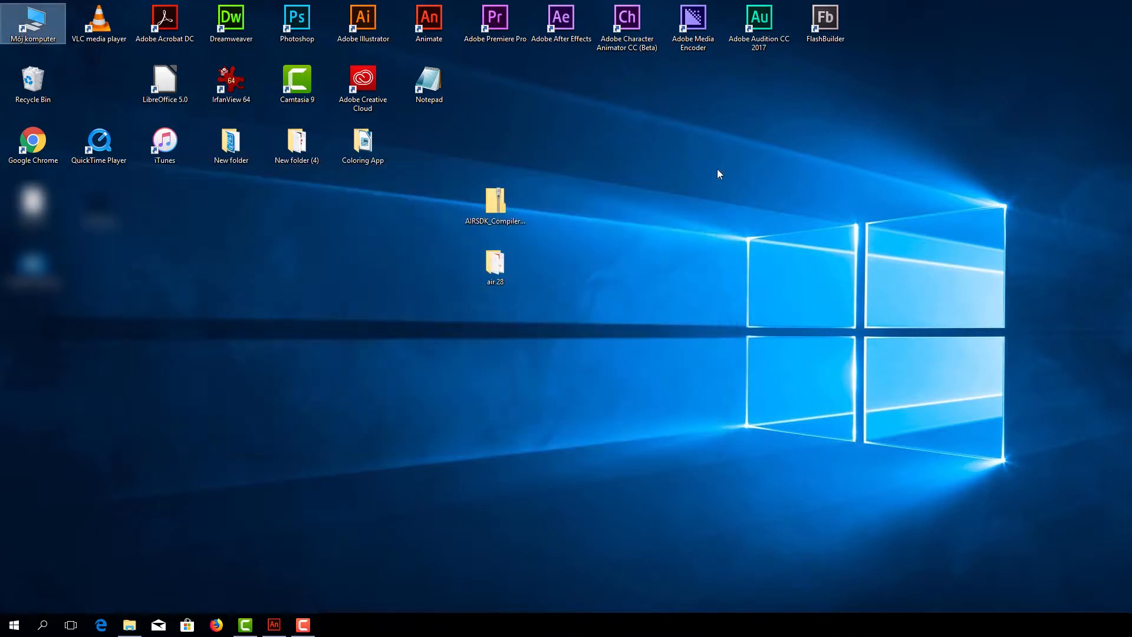
Open Coloring App.fla from the with ads folder inside the desktop's Coloring App folder in Adobe Animate
double_click(363, 155)
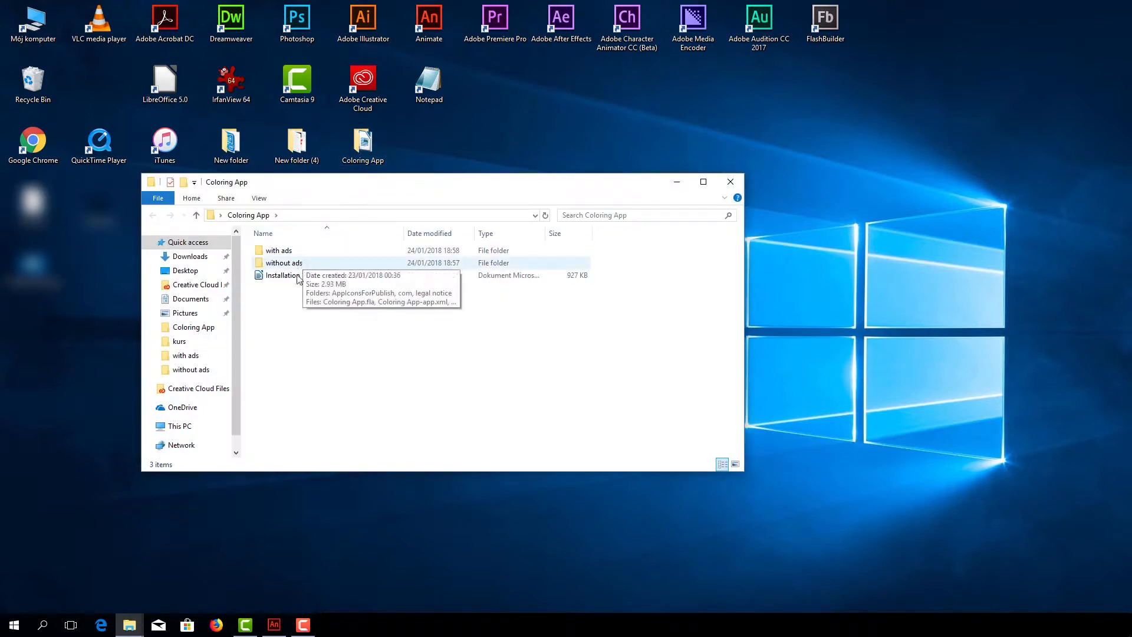
double_click(288, 252)
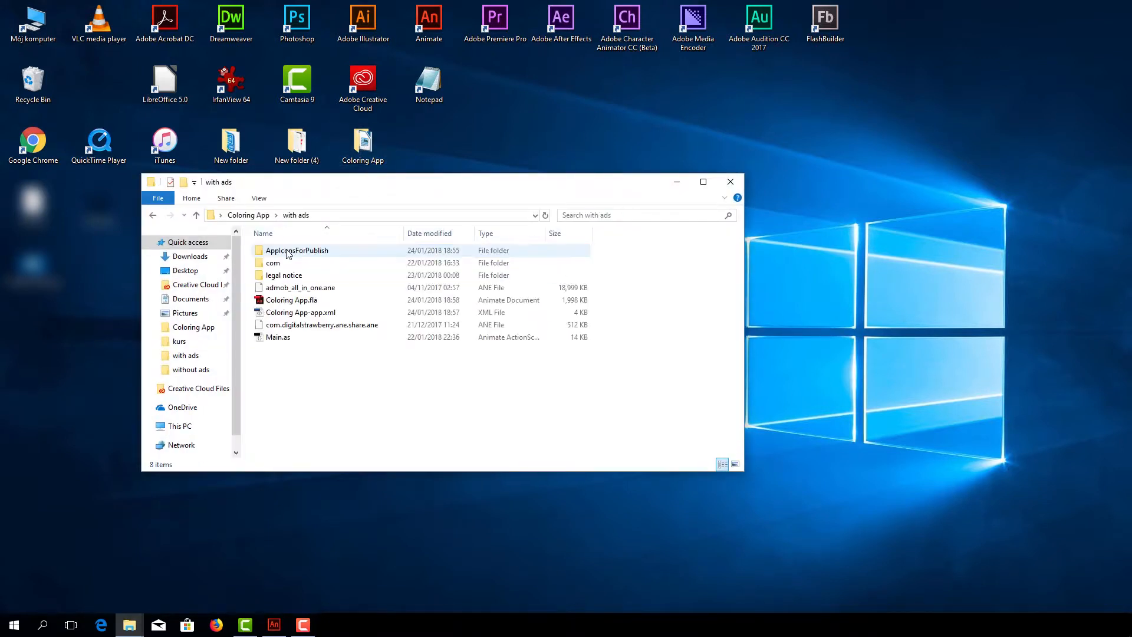
double_click(284, 302)
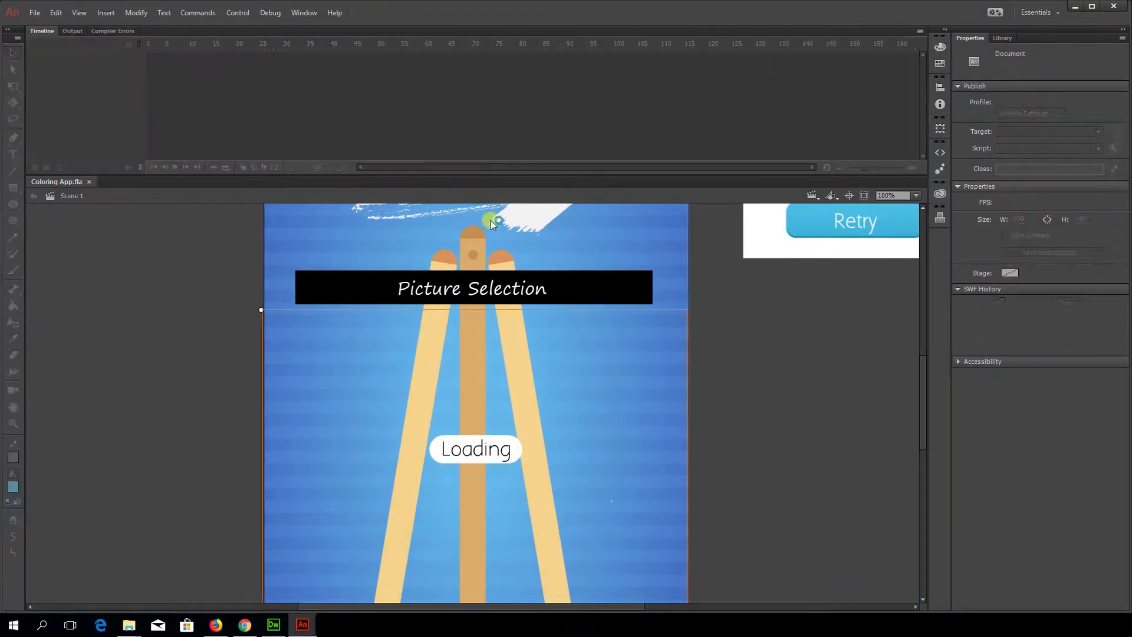
Try to add the AIR 28 folder from Program Files\Adobe\Adobe Animate CC 2017 as an Adobe AIR SDK, then cancel the SDK manager
click(304, 12)
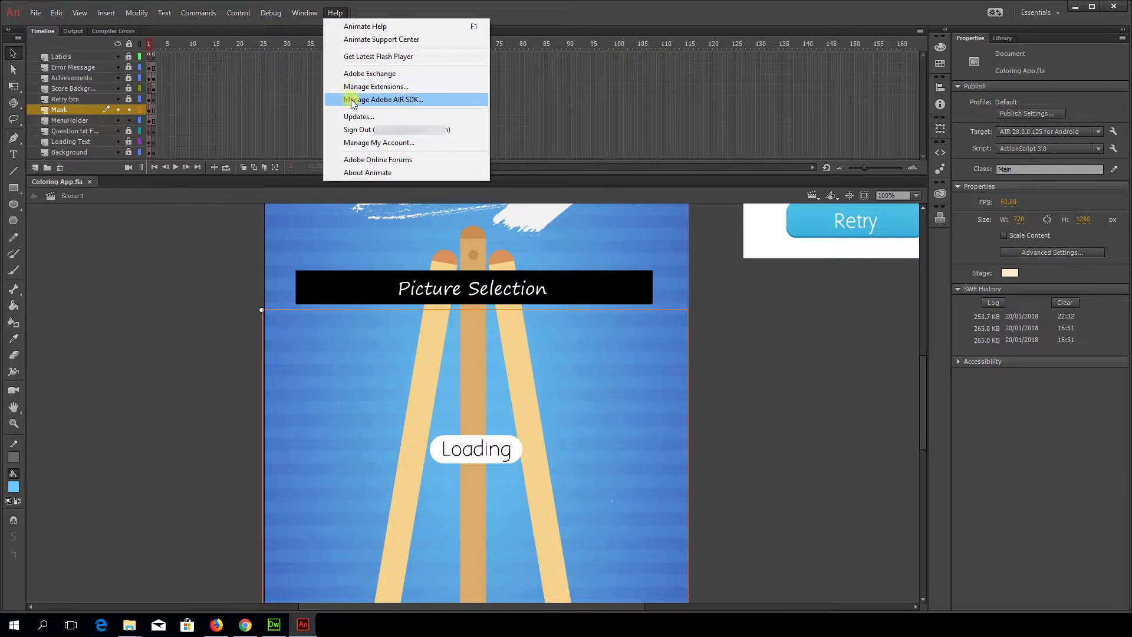
click(406, 100)
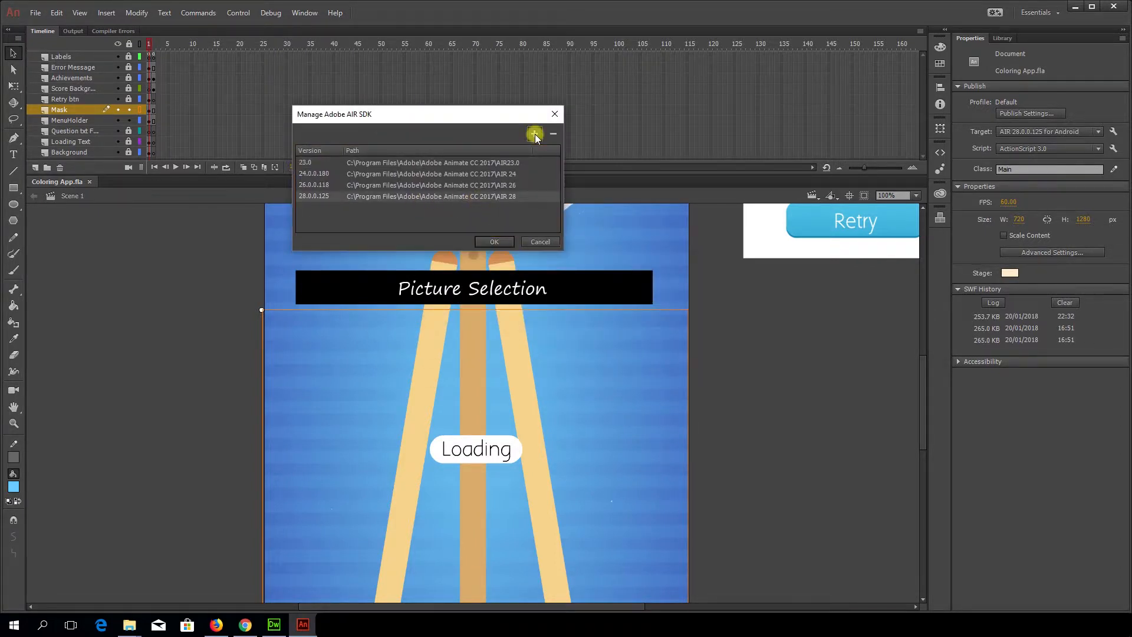
click(534, 134)
double_click(467, 334)
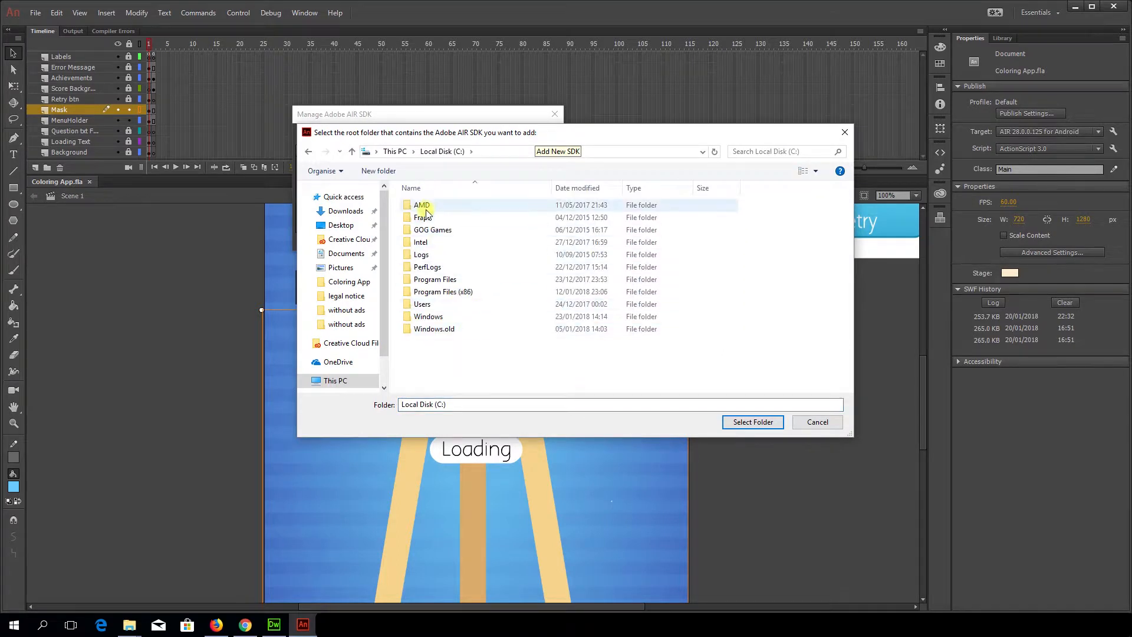
double_click(423, 281)
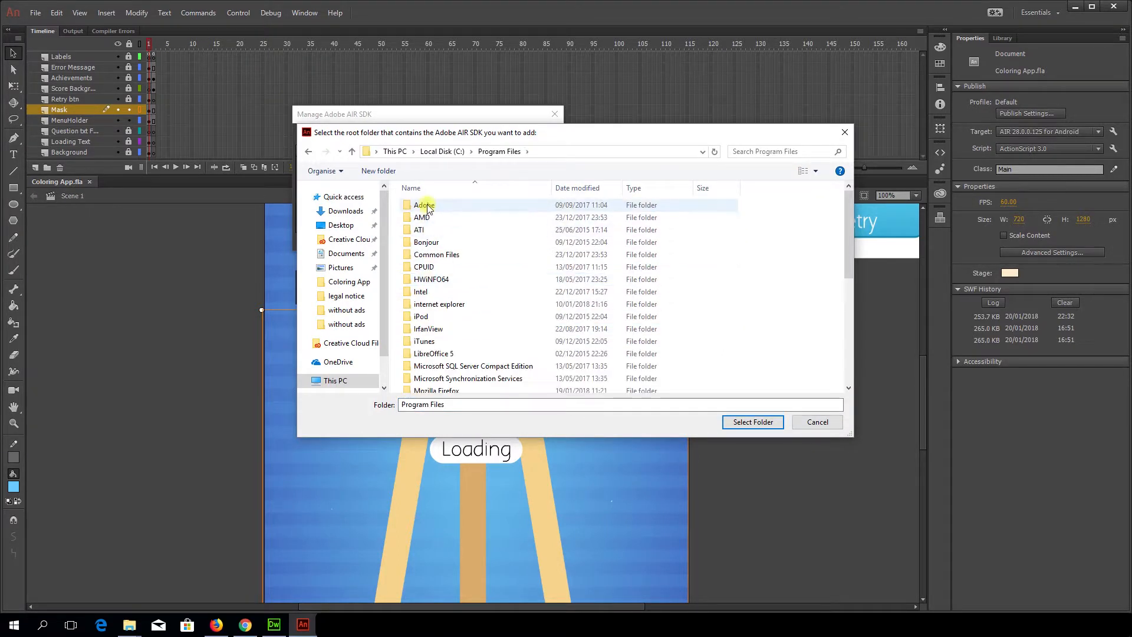
double_click(425, 205)
double_click(445, 218)
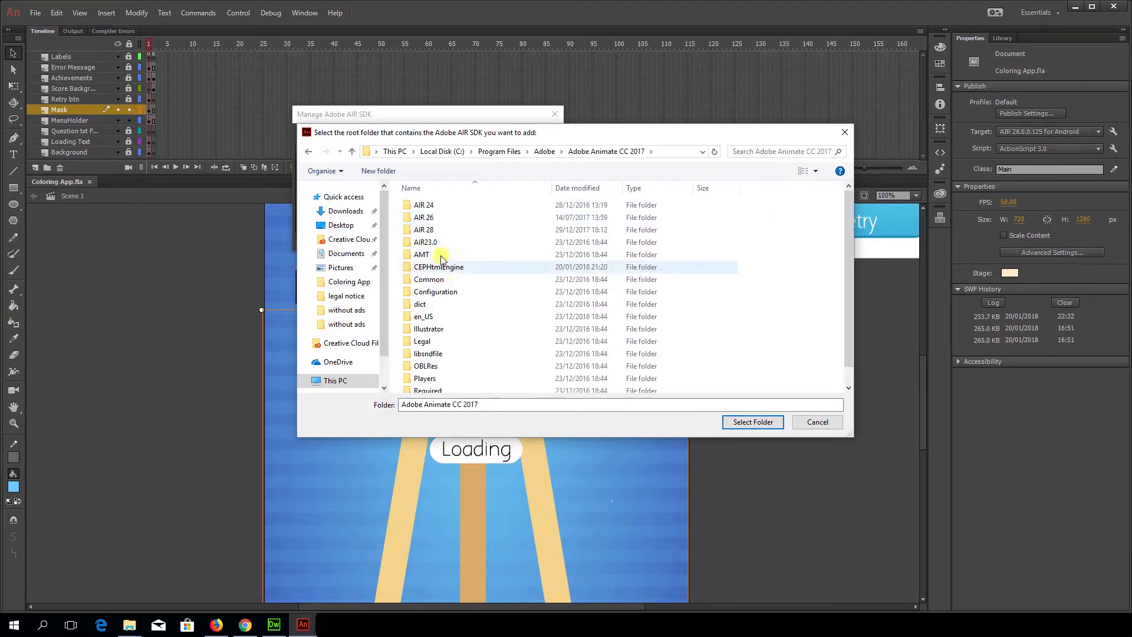
click(423, 229)
click(736, 422)
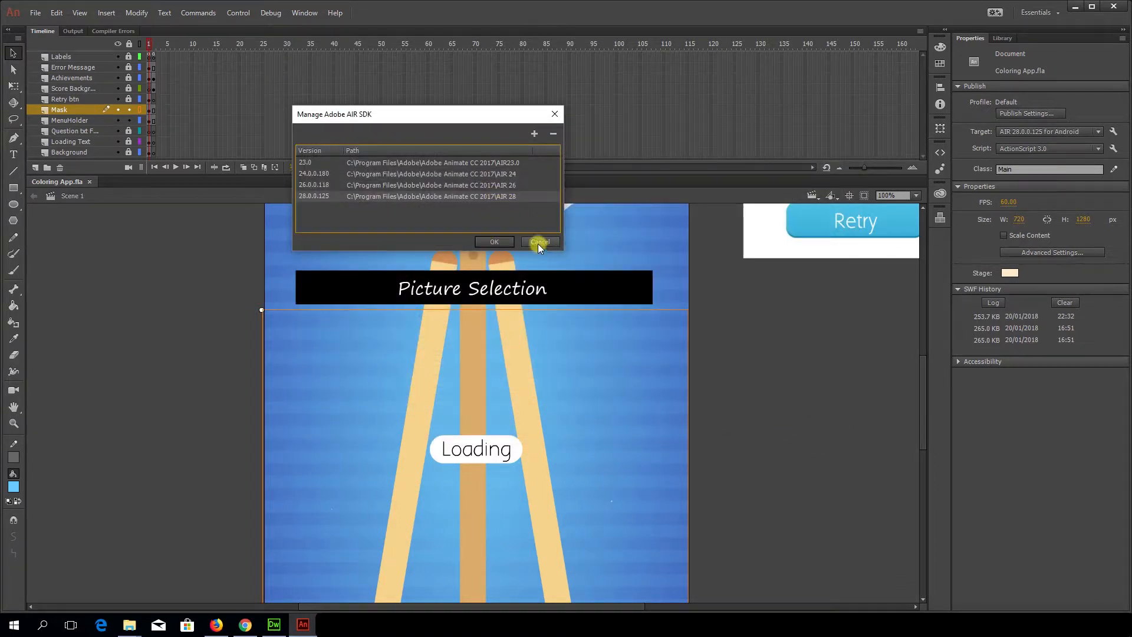
click(539, 242)
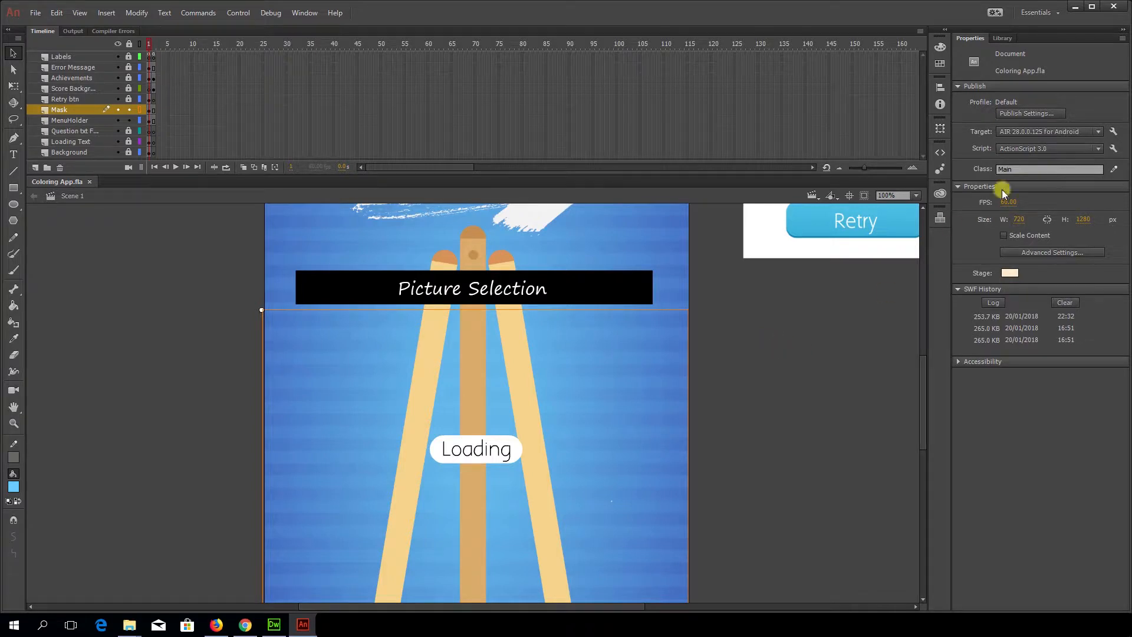
Check the document's available publish targets, including AIR 28.0.0.125 for Android
click(1098, 132)
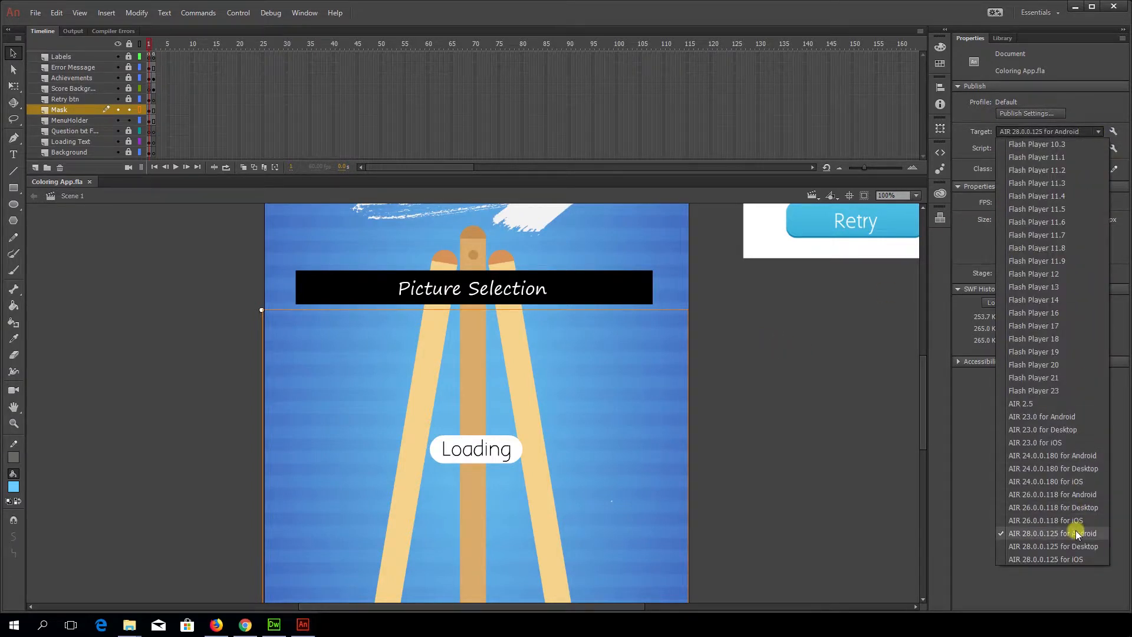
click(883, 495)
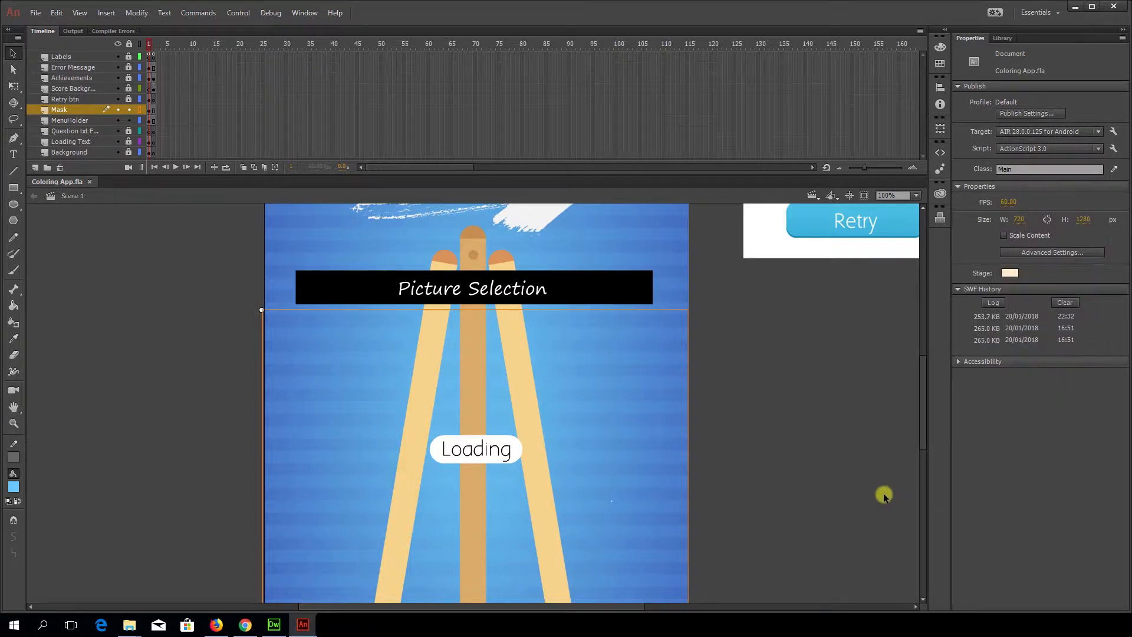
Remove admob_all_in_one.ane and com.digitalstrawberry.ane.share.ane from the ActionScript 3.0 library path
click(1114, 149)
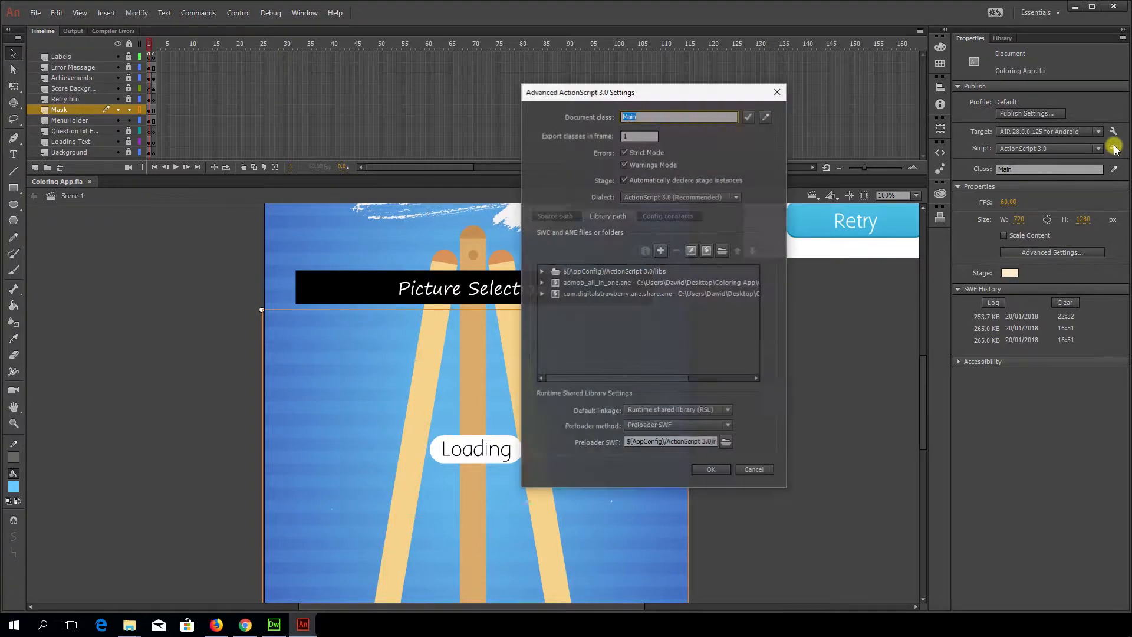
click(678, 274)
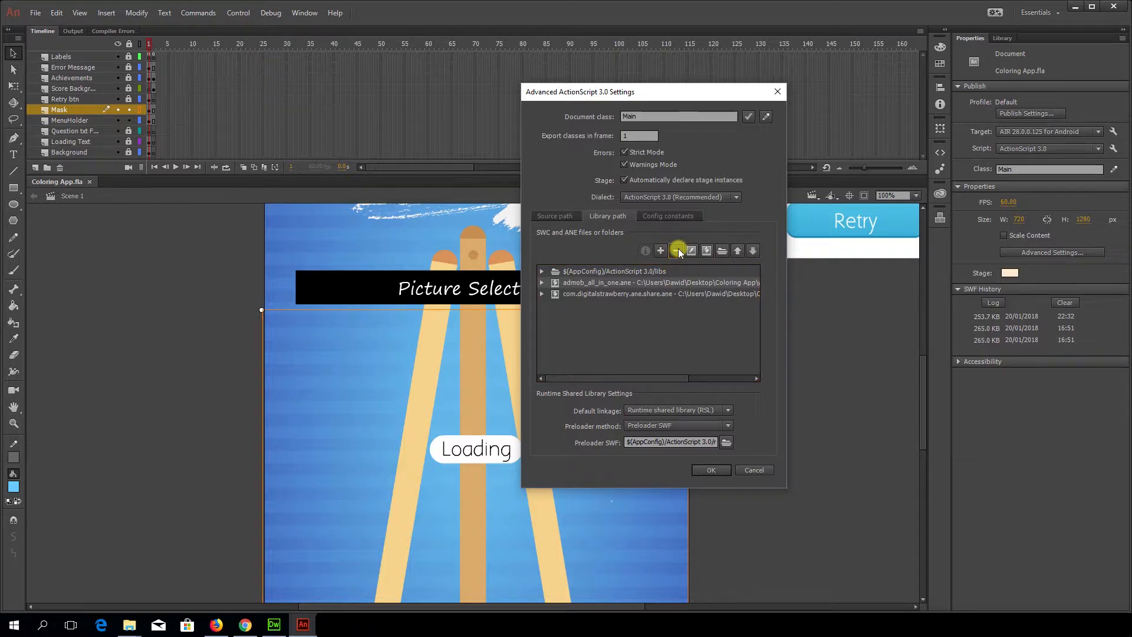
click(678, 248)
click(681, 282)
click(676, 250)
click(710, 470)
Add admob_all_in_one.ane from the Coloring App\with ads folder to the ActionScript library path
click(1110, 150)
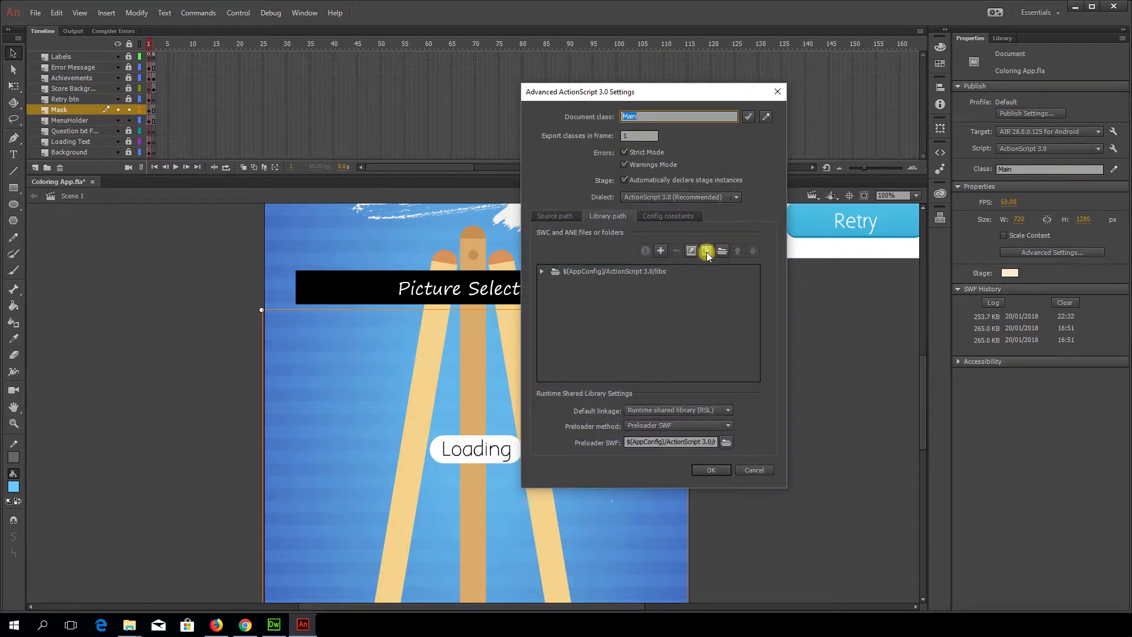
click(707, 253)
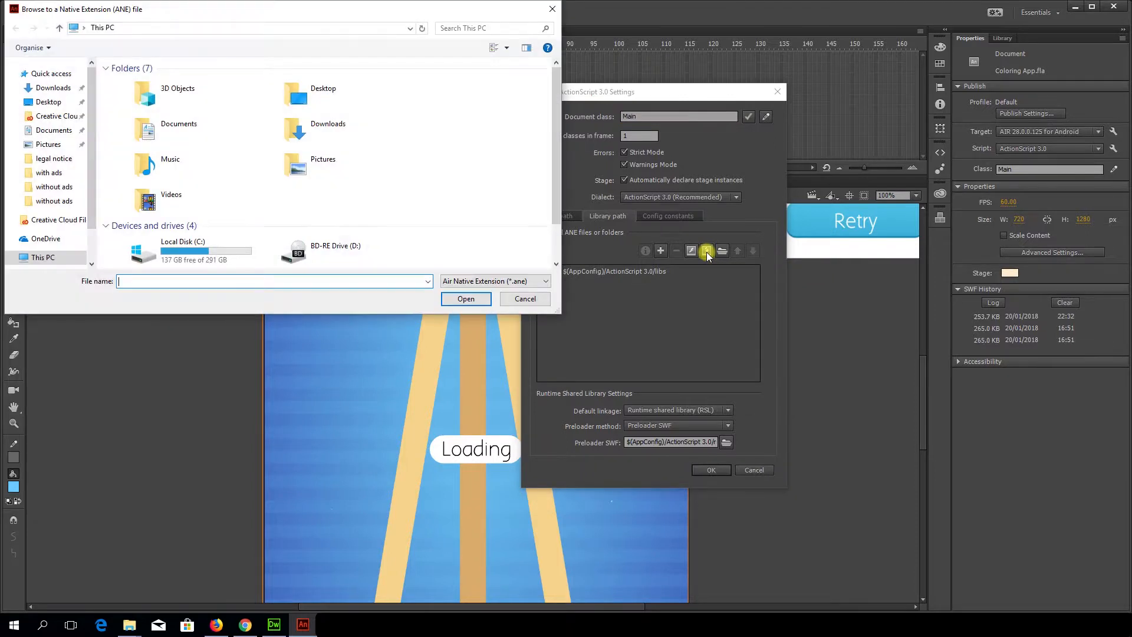
click(48, 102)
double_click(206, 98)
double_click(152, 82)
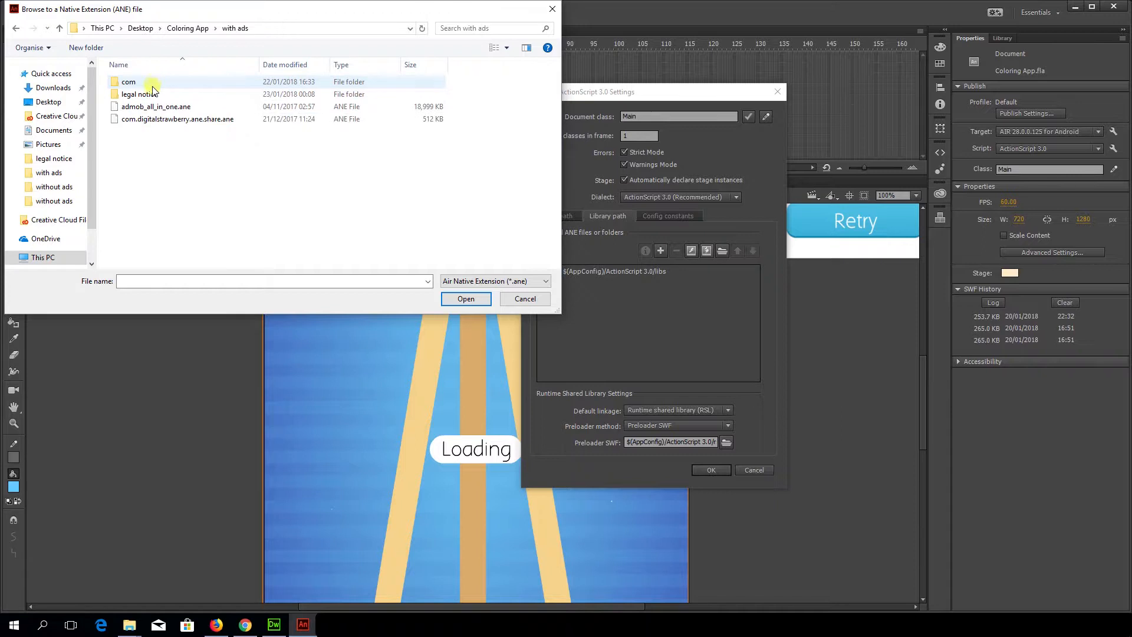
click(152, 106)
click(465, 299)
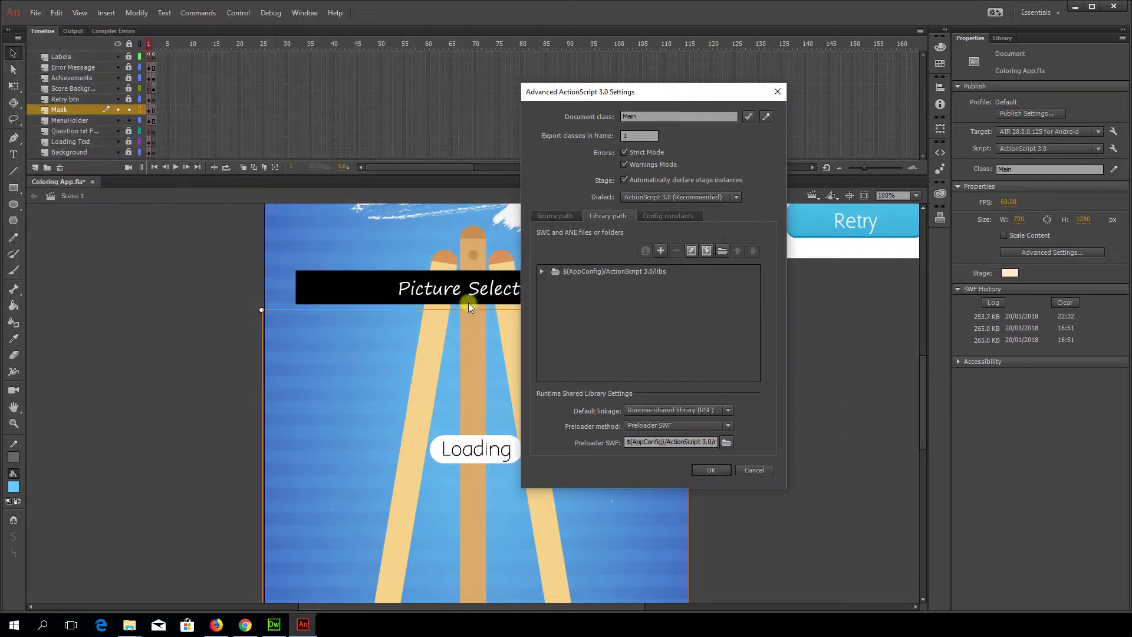
click(708, 469)
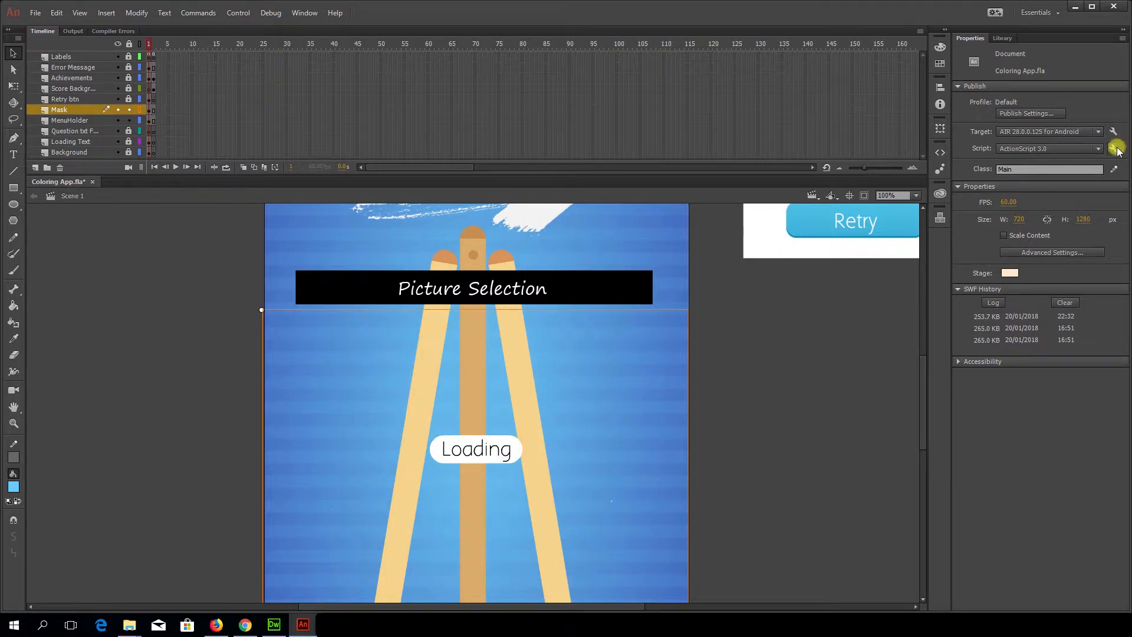
Add com.digitalstrawberry.ane.share.ane from the Coloring App\with ads folder to the ActionScript library path and accept the settings
click(1113, 149)
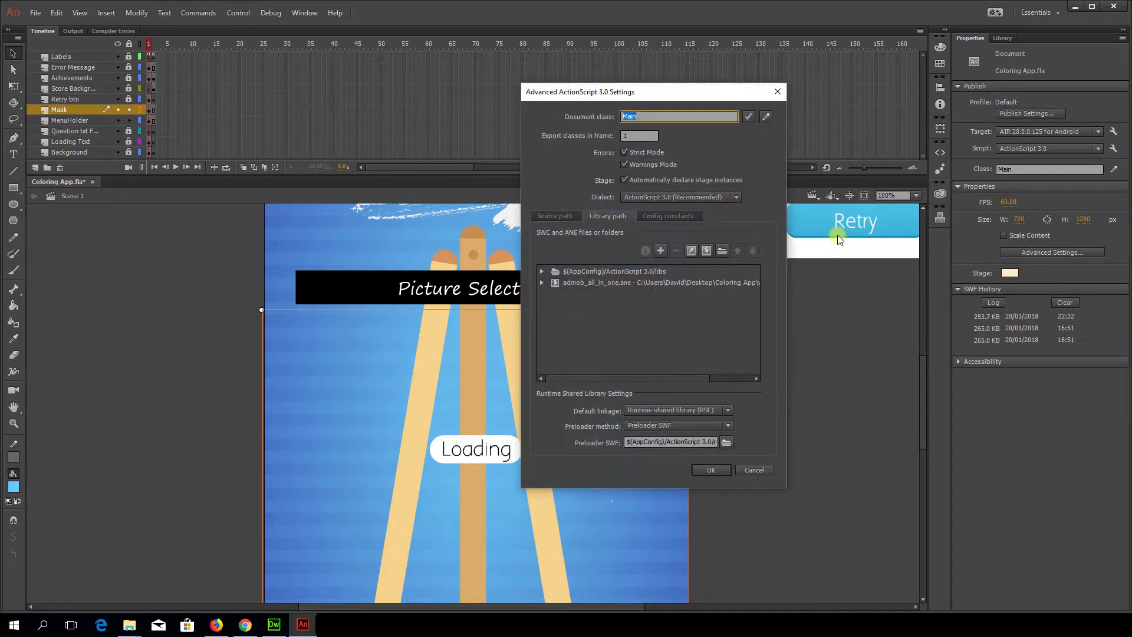
click(705, 251)
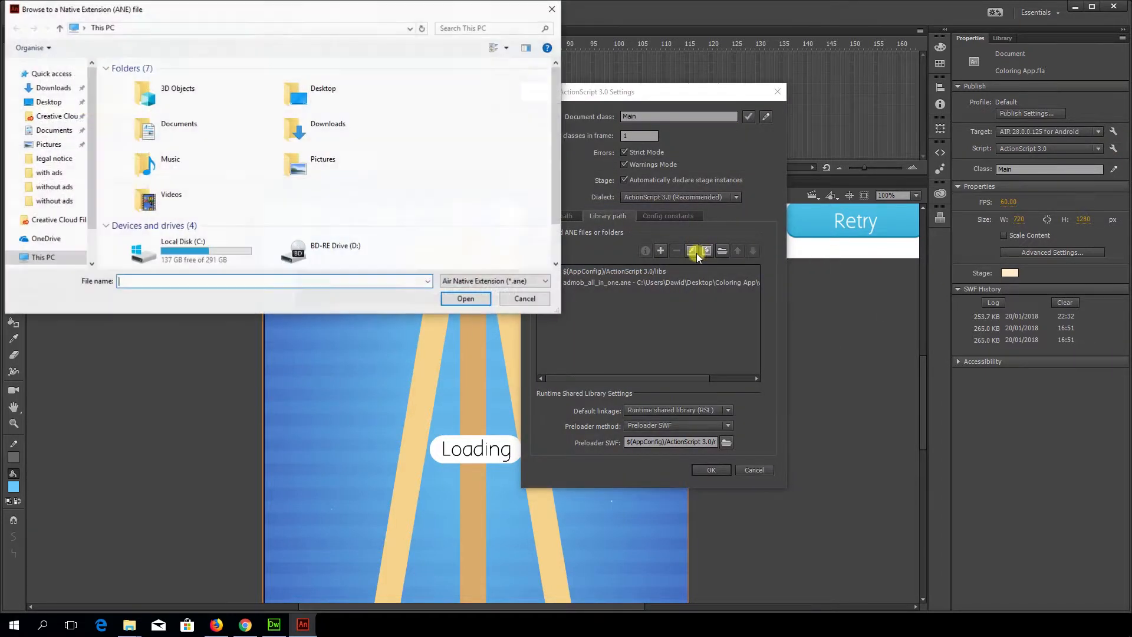
click(59, 104)
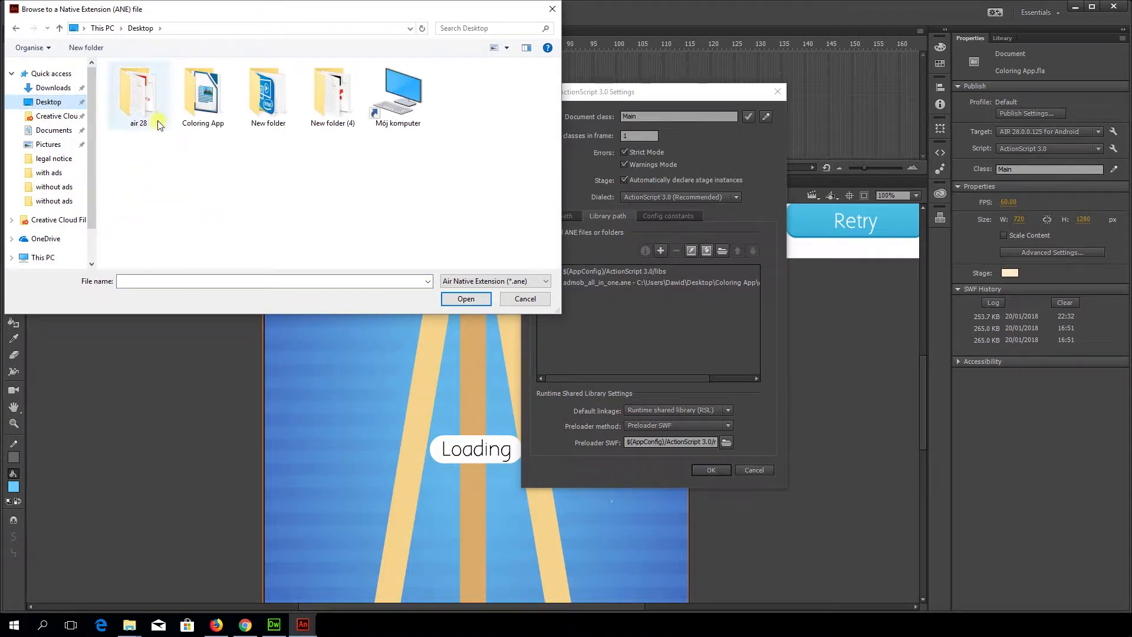
double_click(200, 101)
double_click(151, 83)
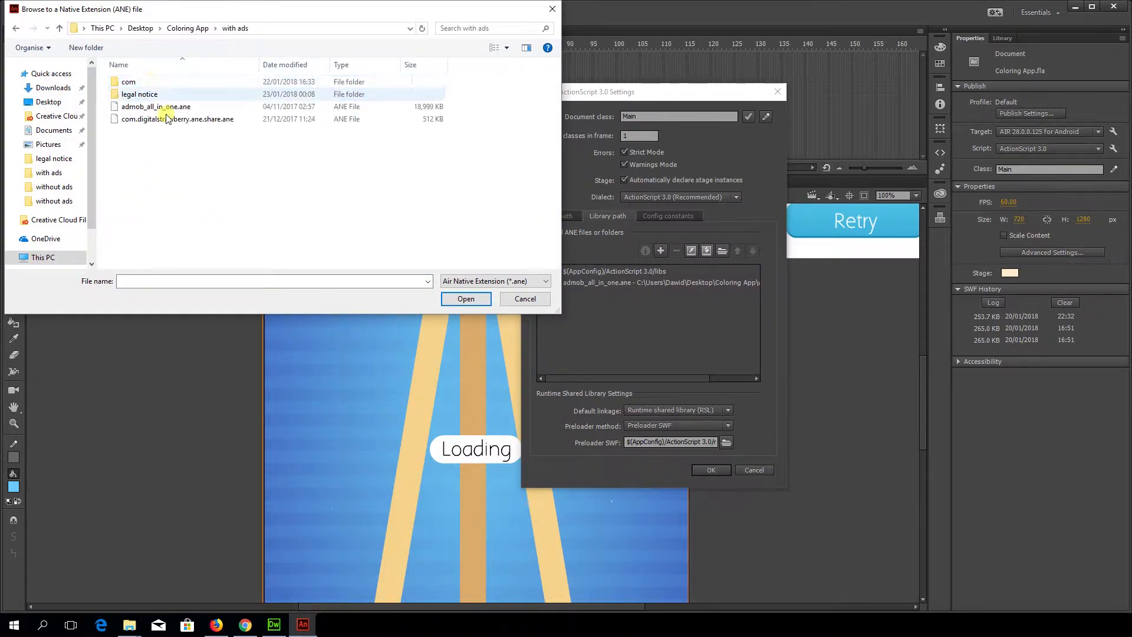
click(169, 120)
click(466, 301)
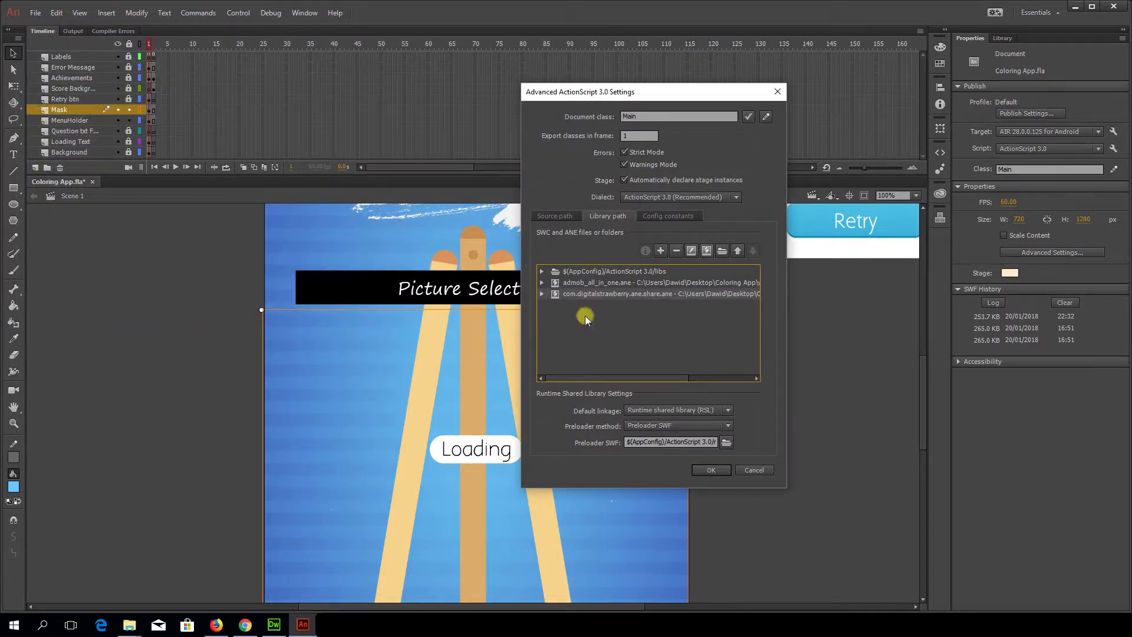
click(713, 471)
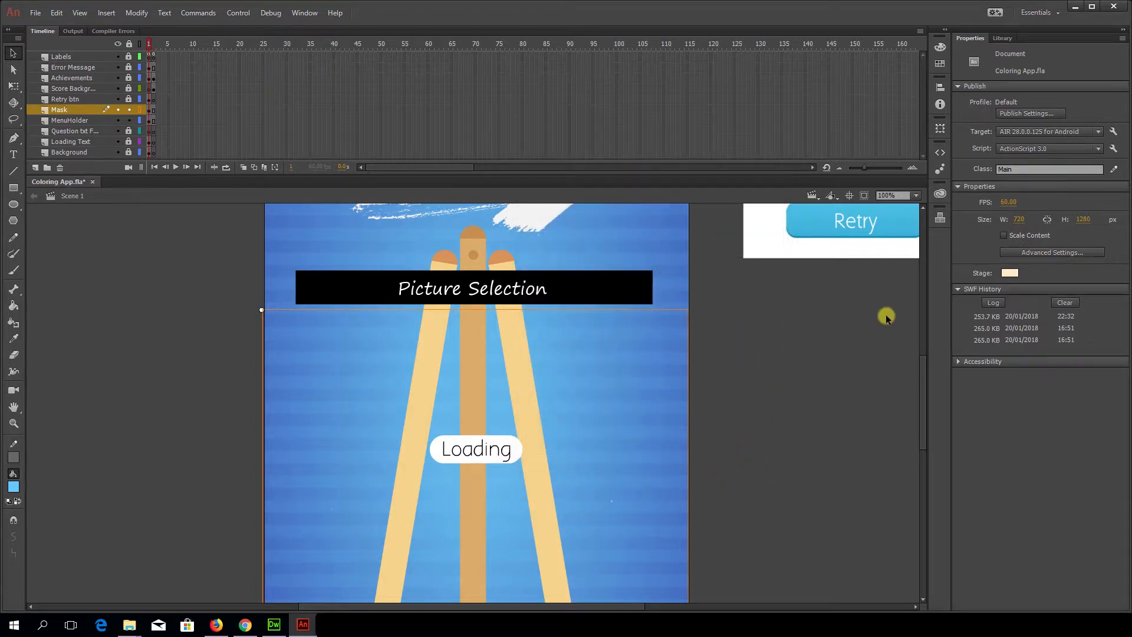
Review the app name, app ID and included ANE and DrawingAplet.swf files in the AIR for Android settings
click(1115, 131)
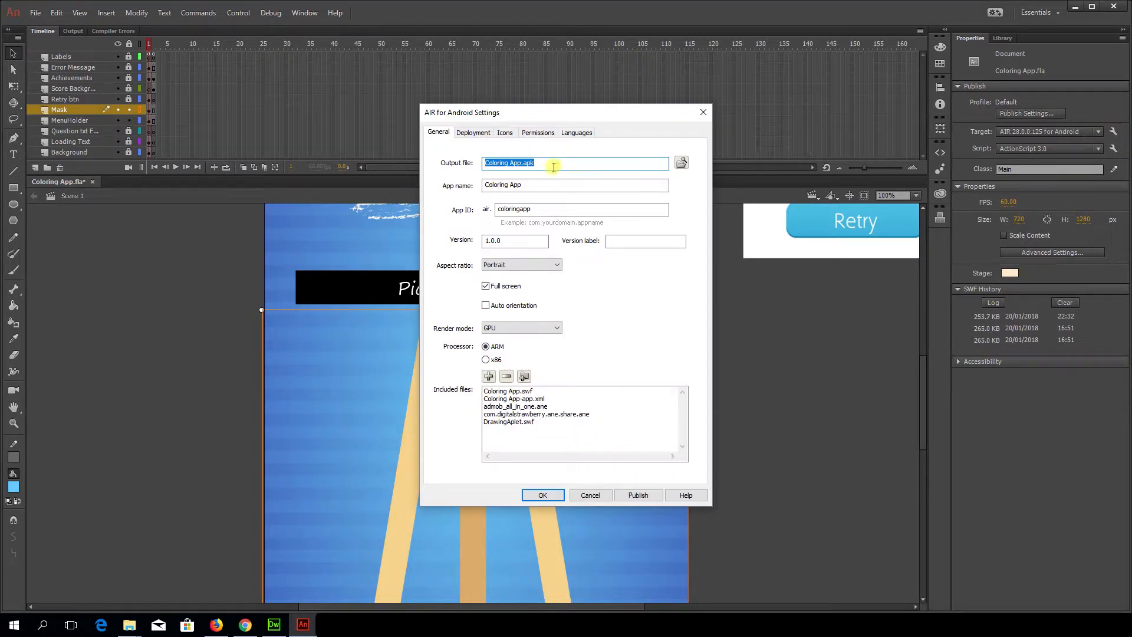
click(522, 187)
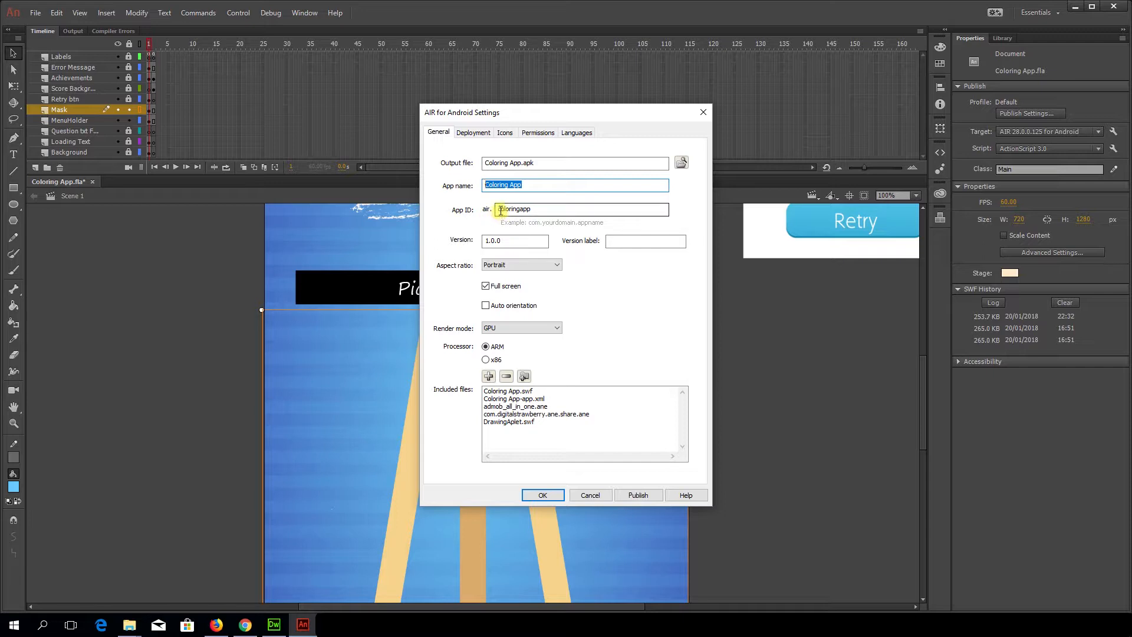
drag(534, 208, 494, 210)
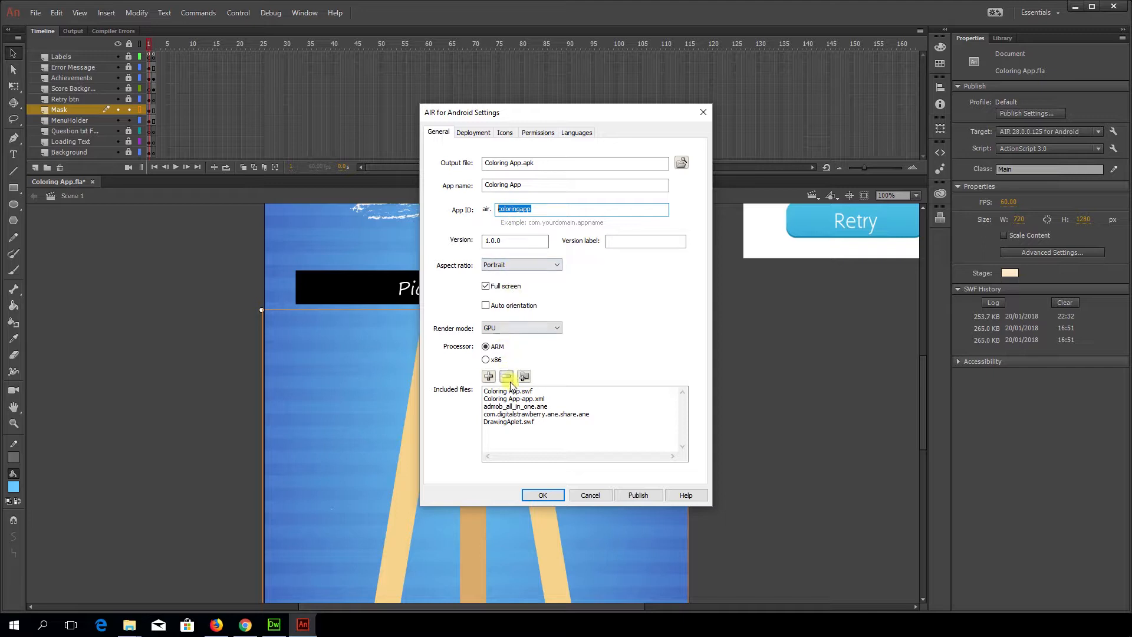
click(494, 423)
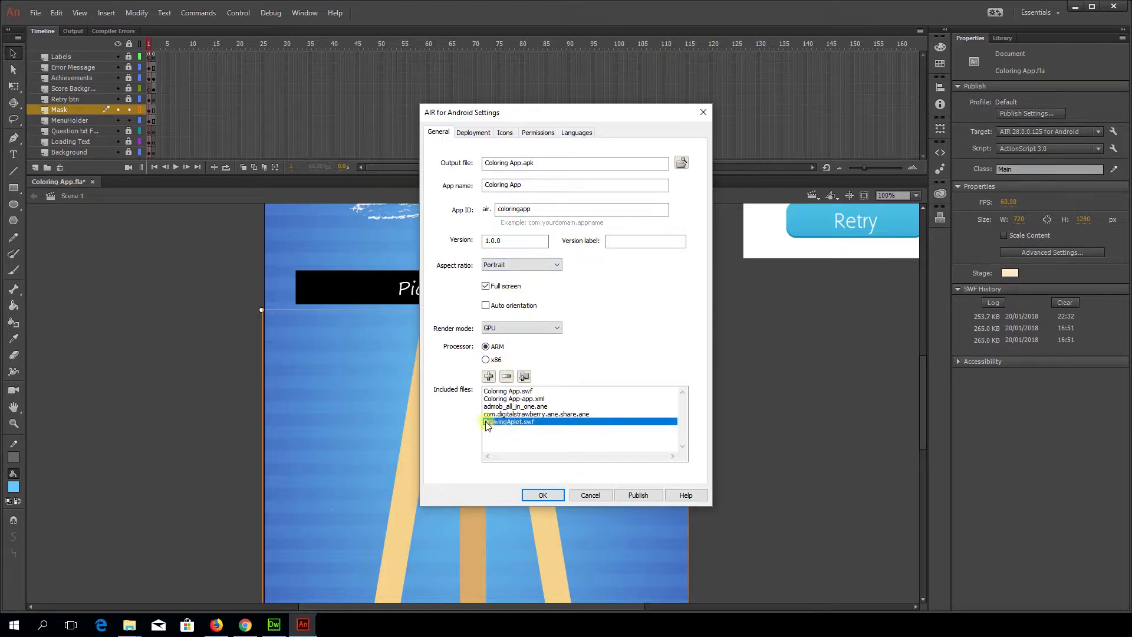
click(527, 406)
click(527, 414)
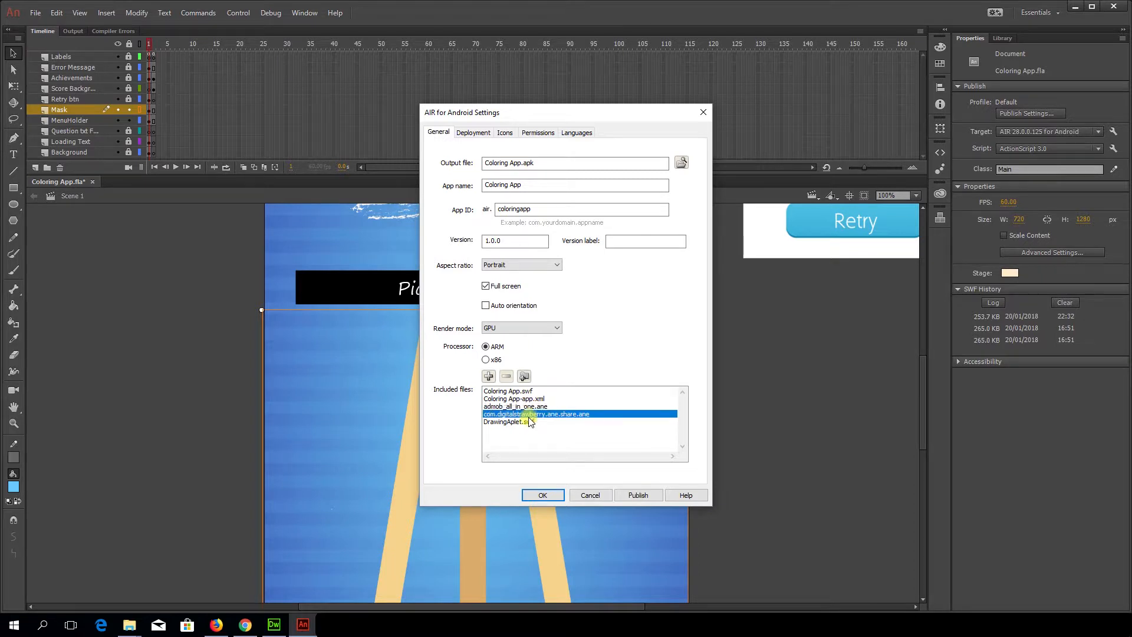
click(530, 423)
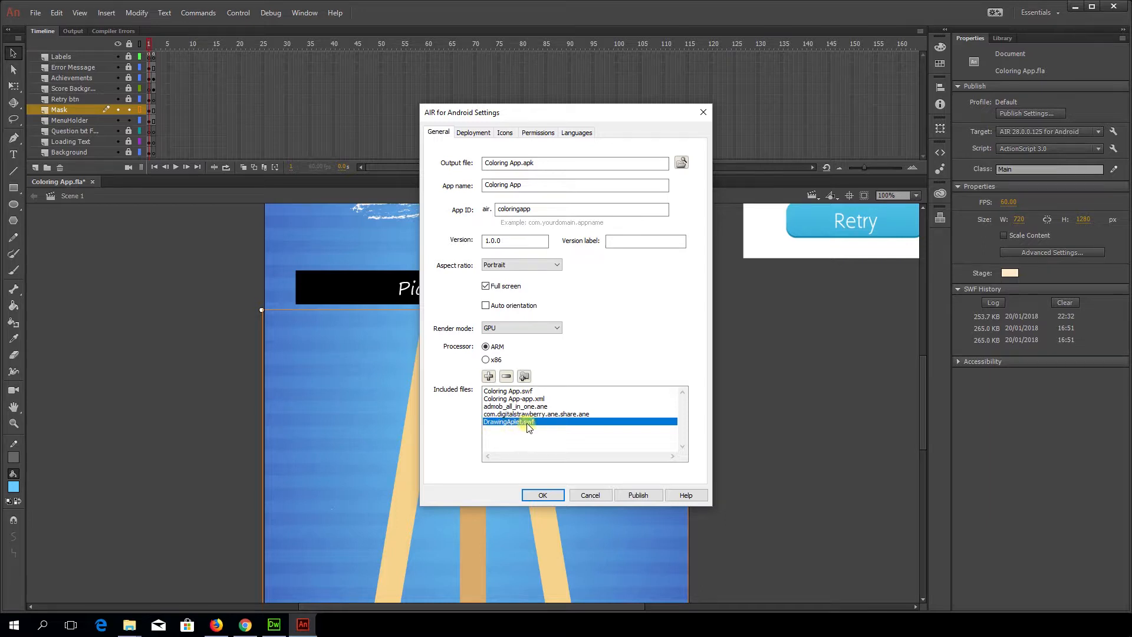
click(552, 497)
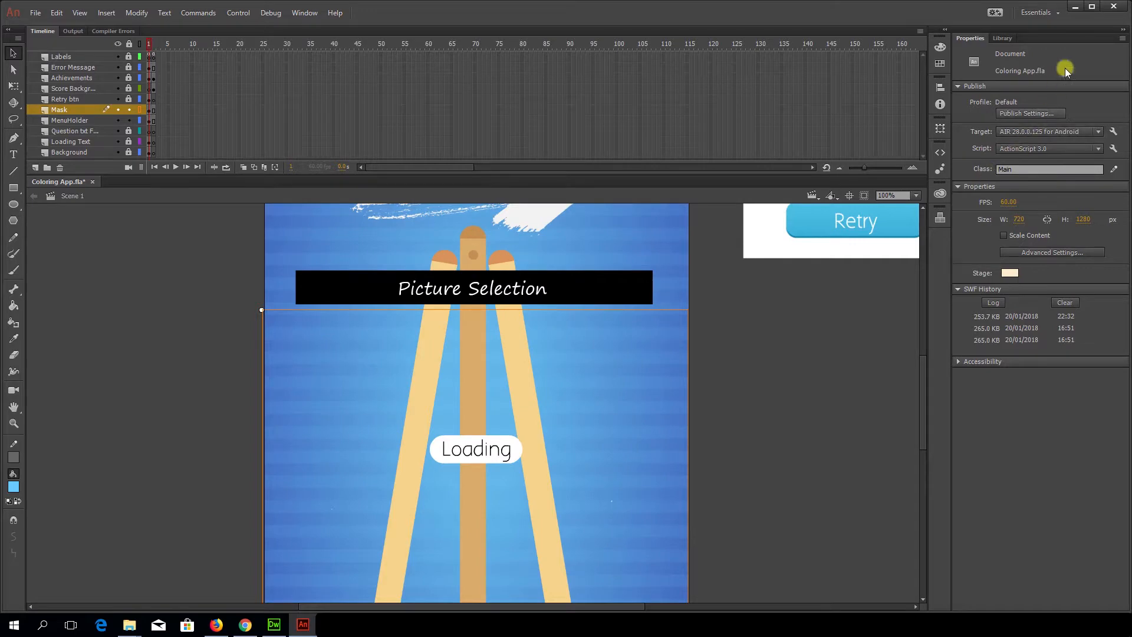
Locate DrawingAplet.swf in the project's with ads folder in the file explorer, and return to Animate
click(1075, 7)
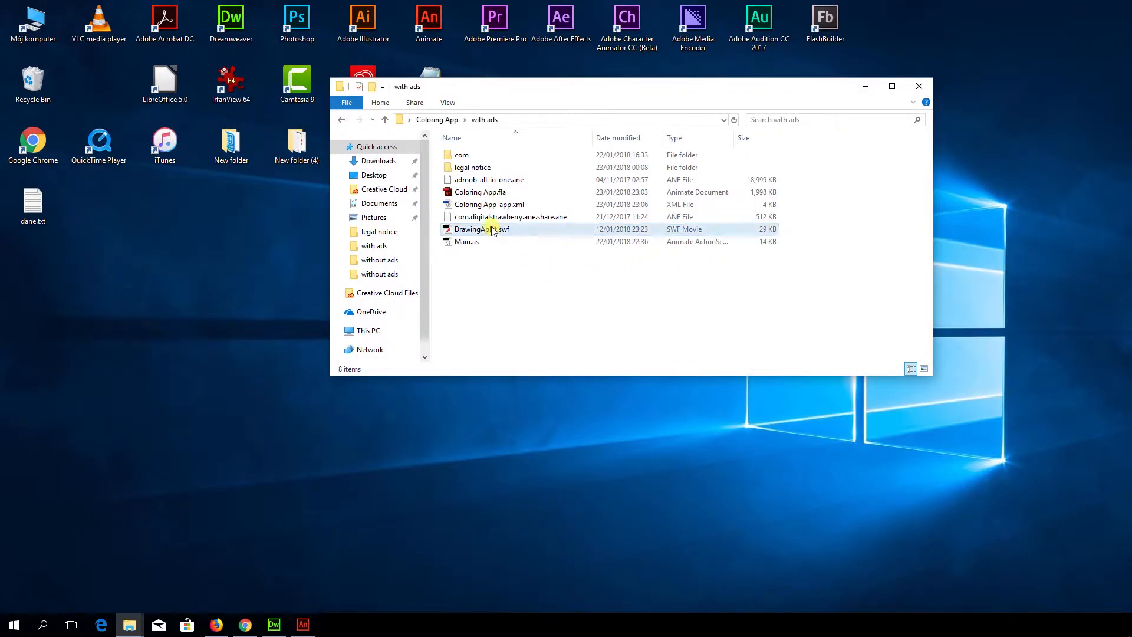
click(445, 230)
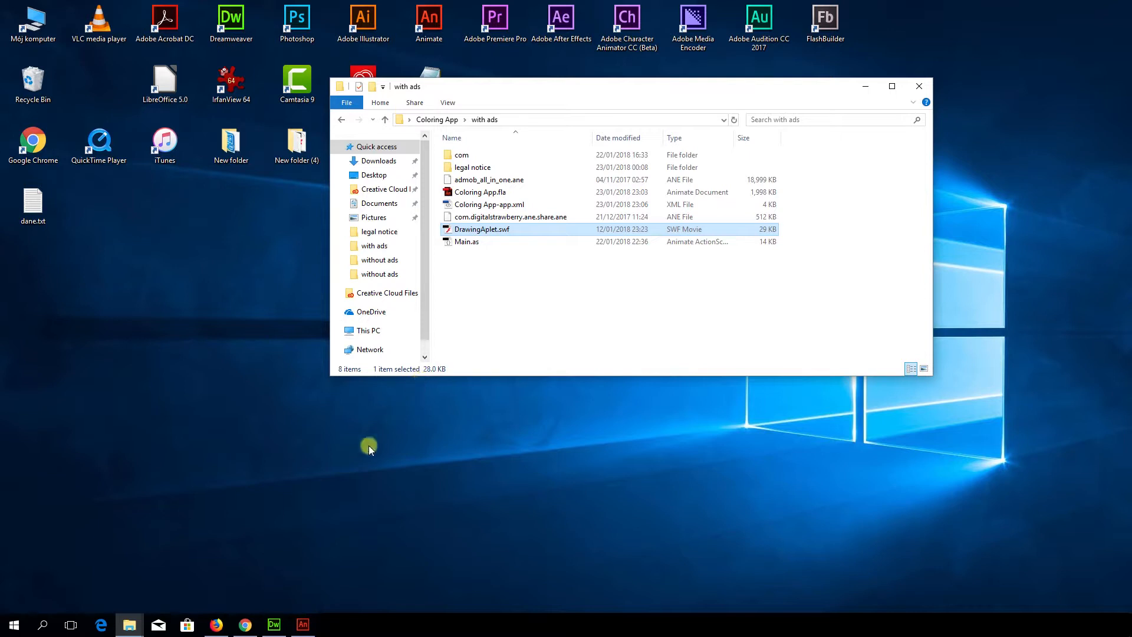
click(303, 625)
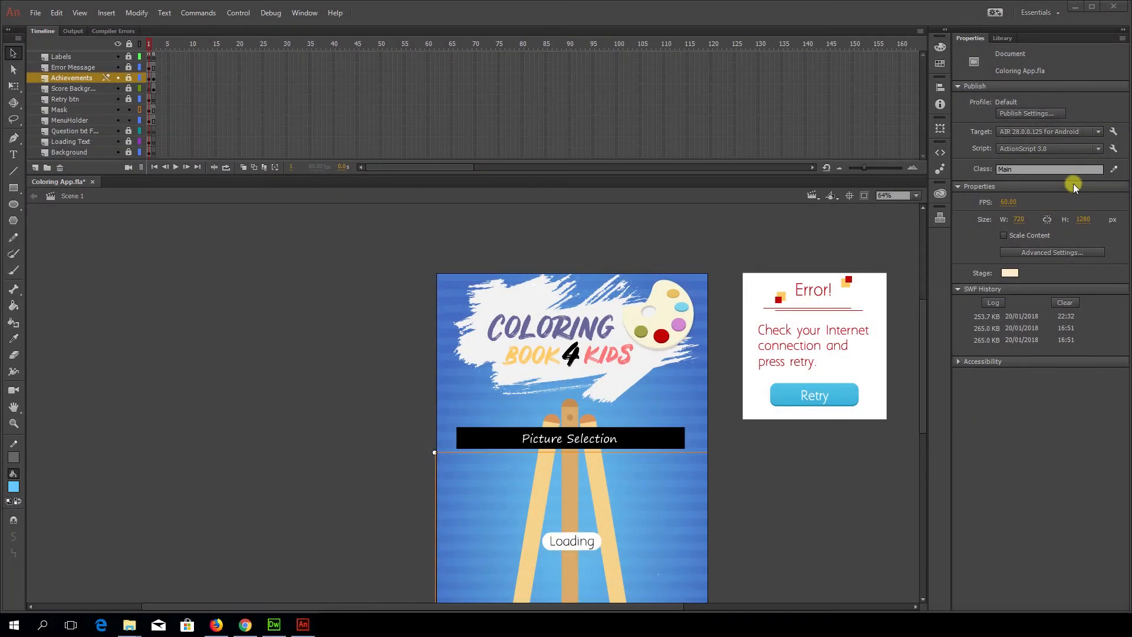
Open the Main document class in Animate and examine the AdMob banner ID, interstitial ID and rateApp link variables
click(1115, 170)
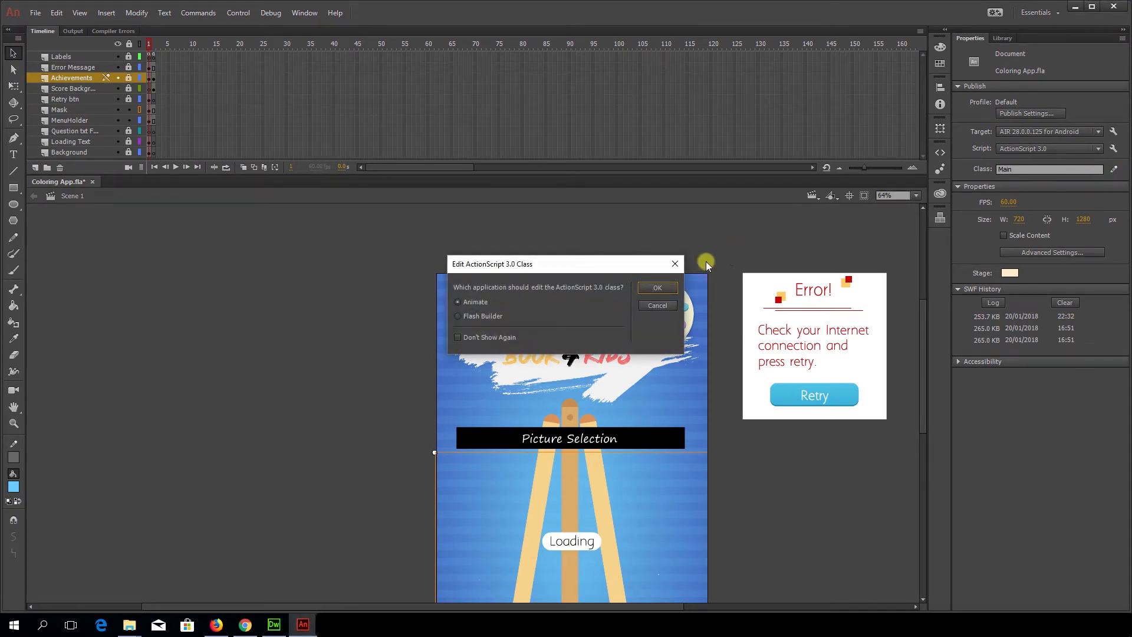
click(654, 289)
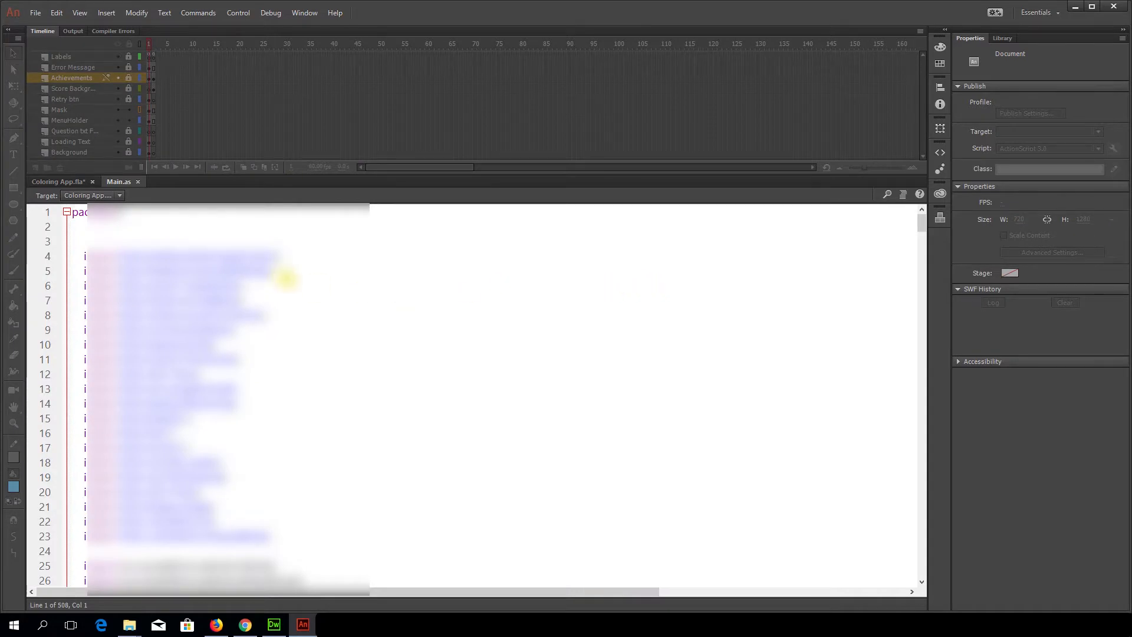
scroll(286, 282, down, 15)
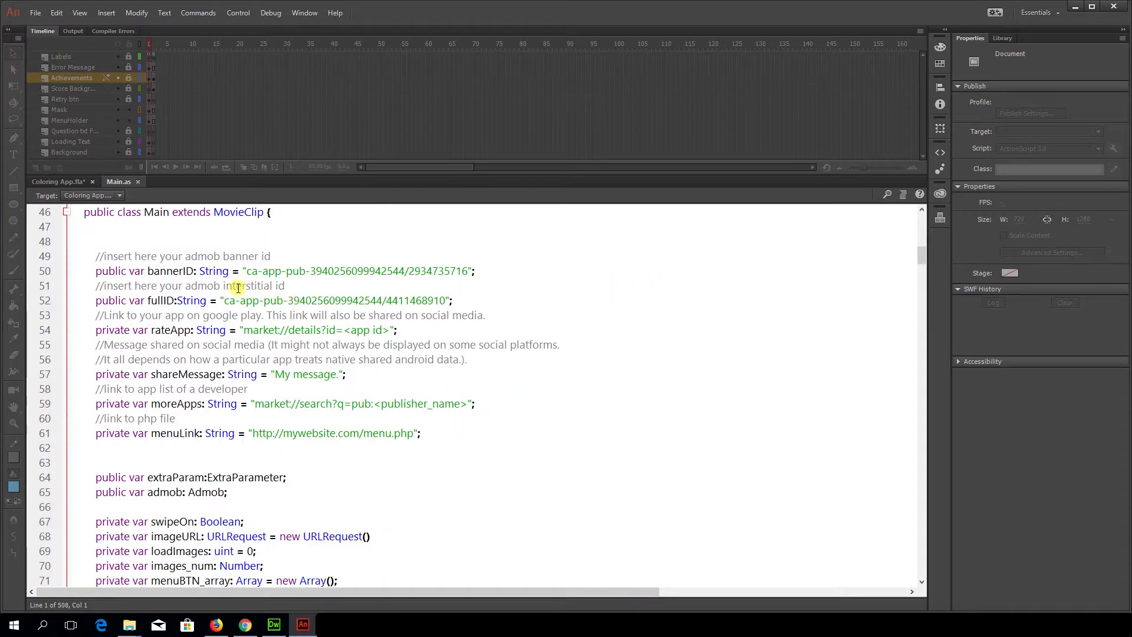
drag(96, 272, 472, 275)
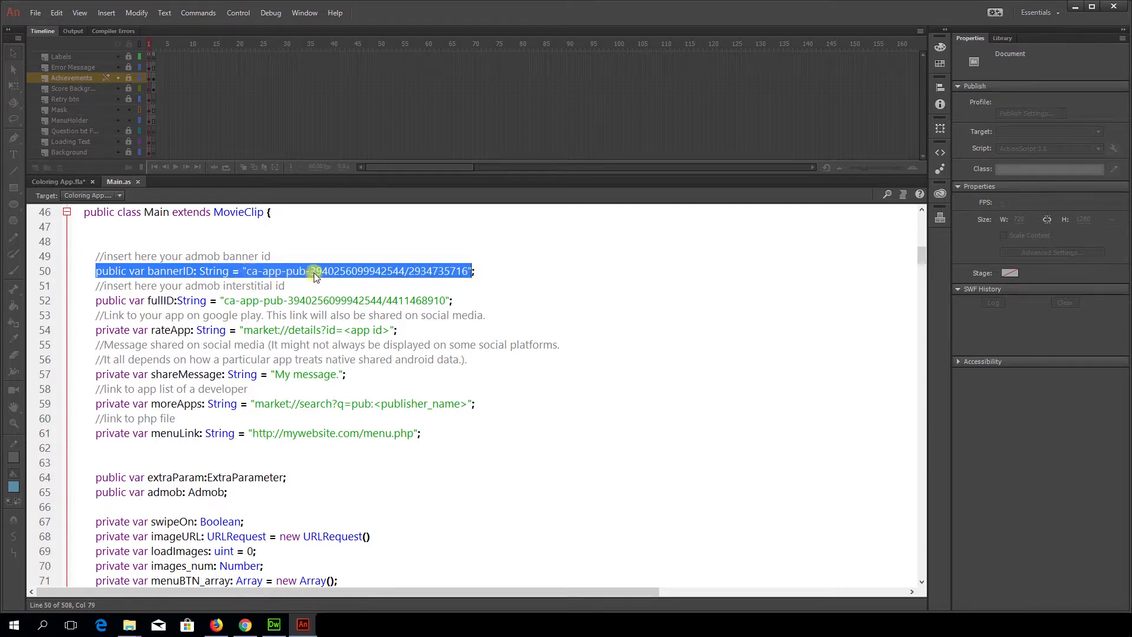
click(474, 272)
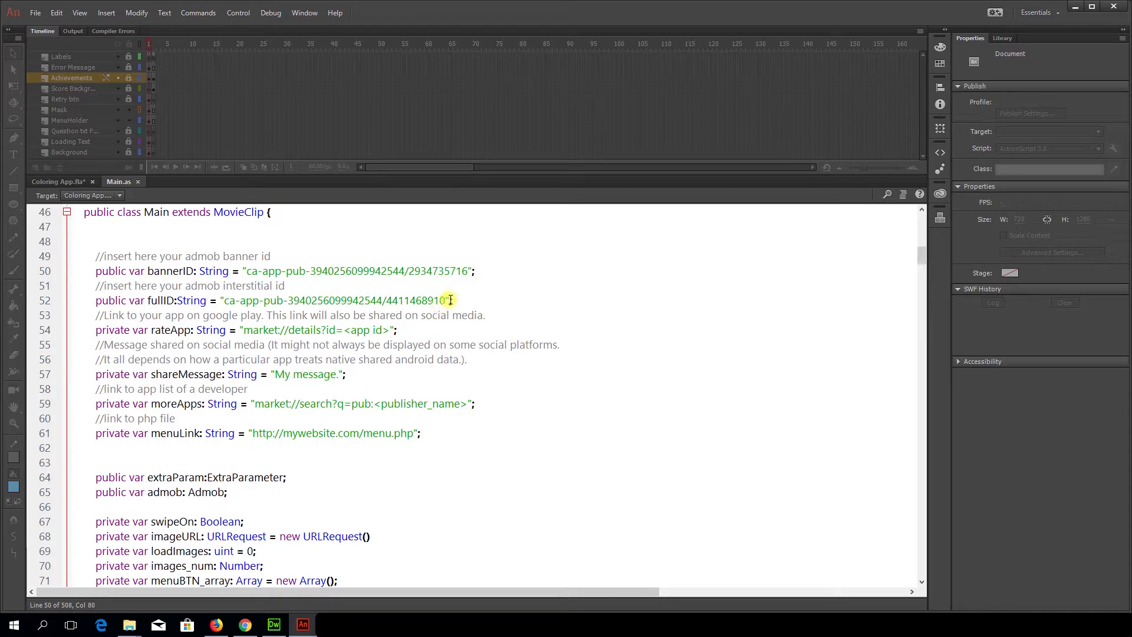
drag(450, 301, 89, 302)
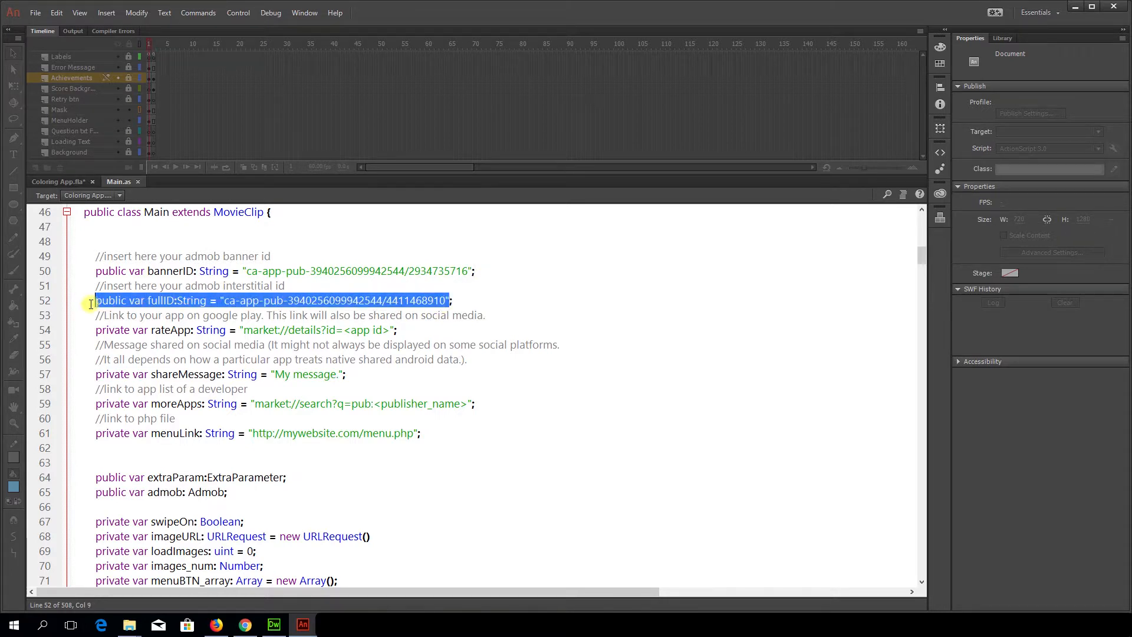
click(434, 330)
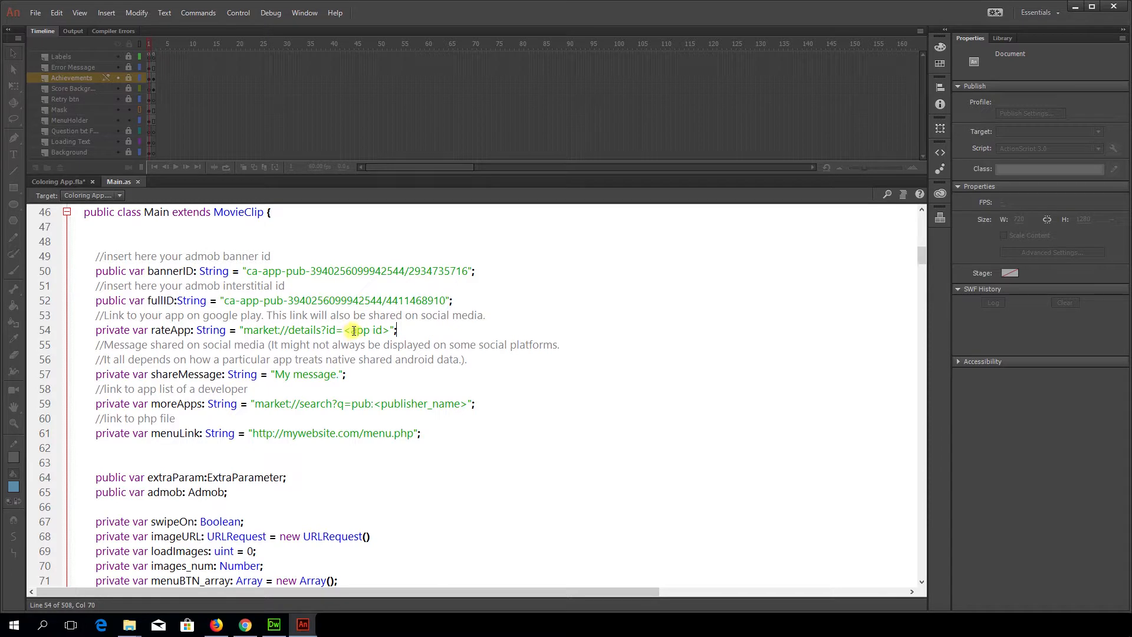
drag(345, 330, 391, 330)
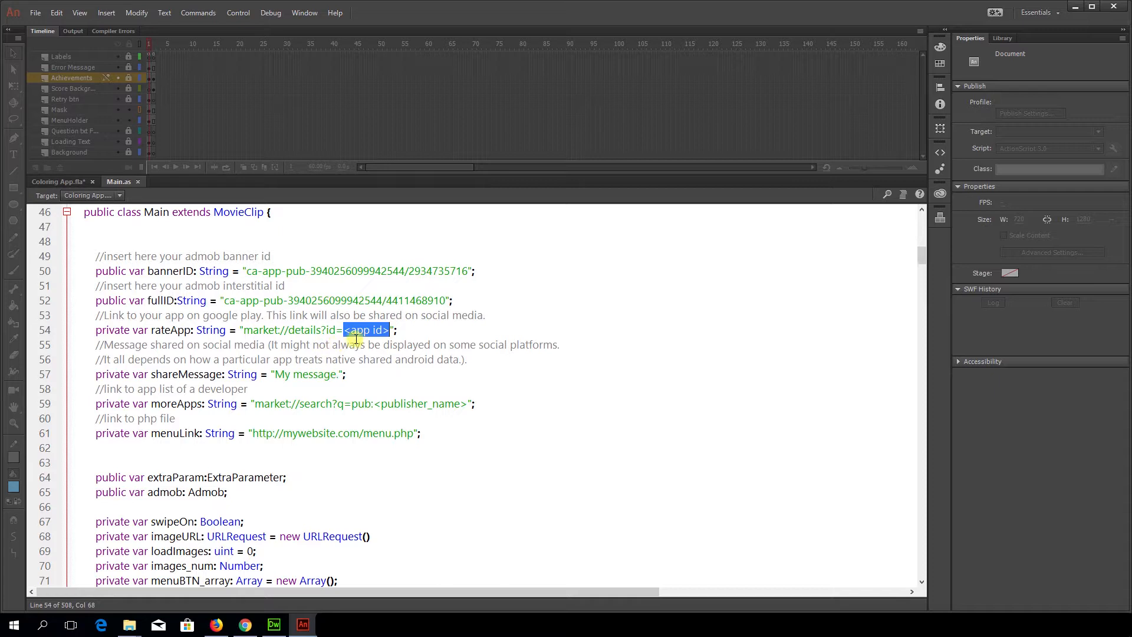
Check the app ID in the AIR for Android settings of Coloring App.fla as the source for the rateApp link
click(80, 183)
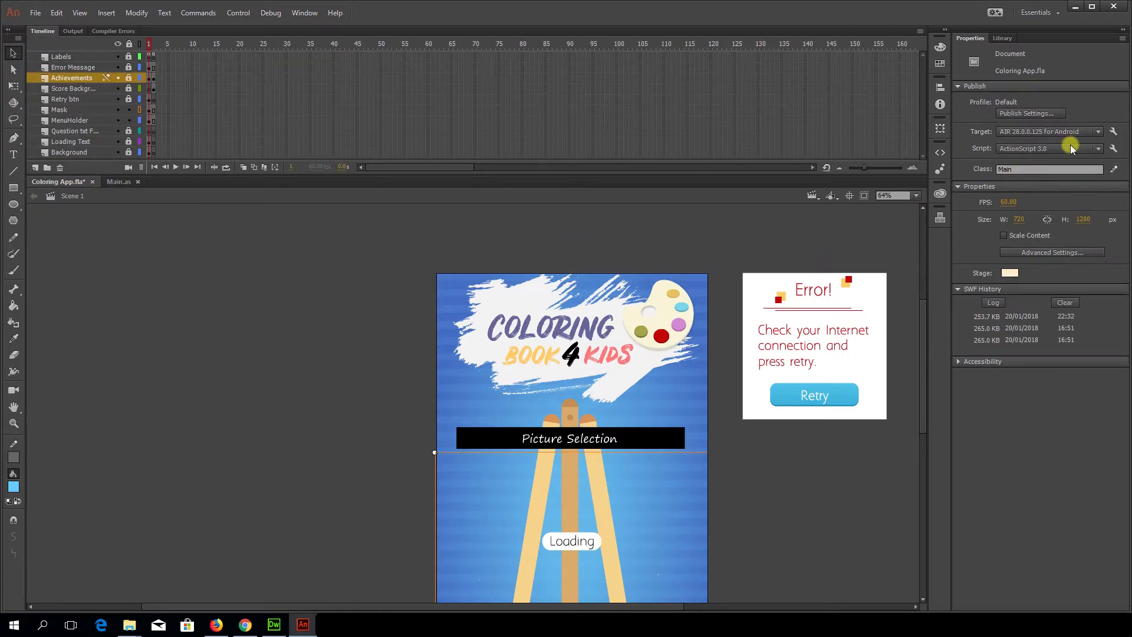
click(1113, 130)
drag(619, 208, 499, 208)
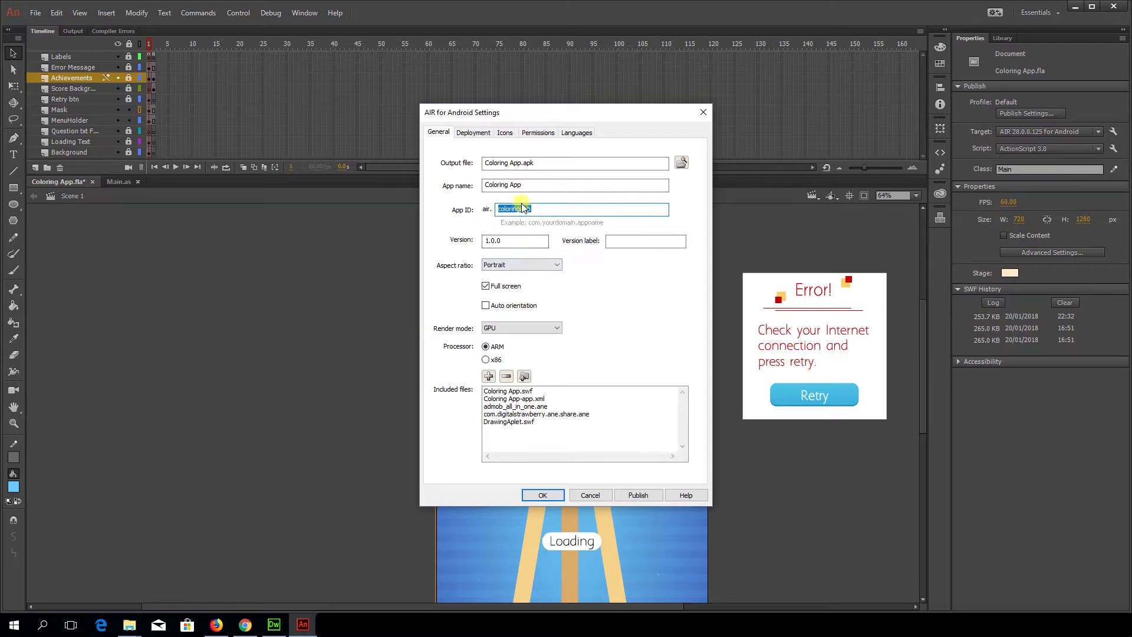
click(550, 497)
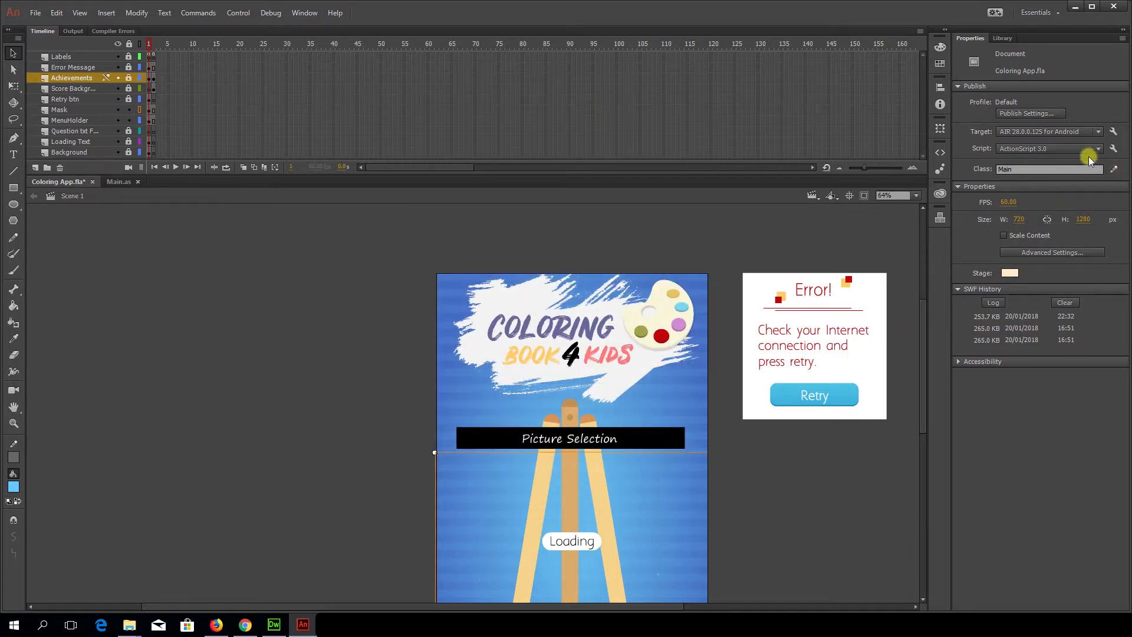
Return to the Main class code and examine the rateApp placeholder and the shareMessage, moreApps and menuLink variables
click(1114, 168)
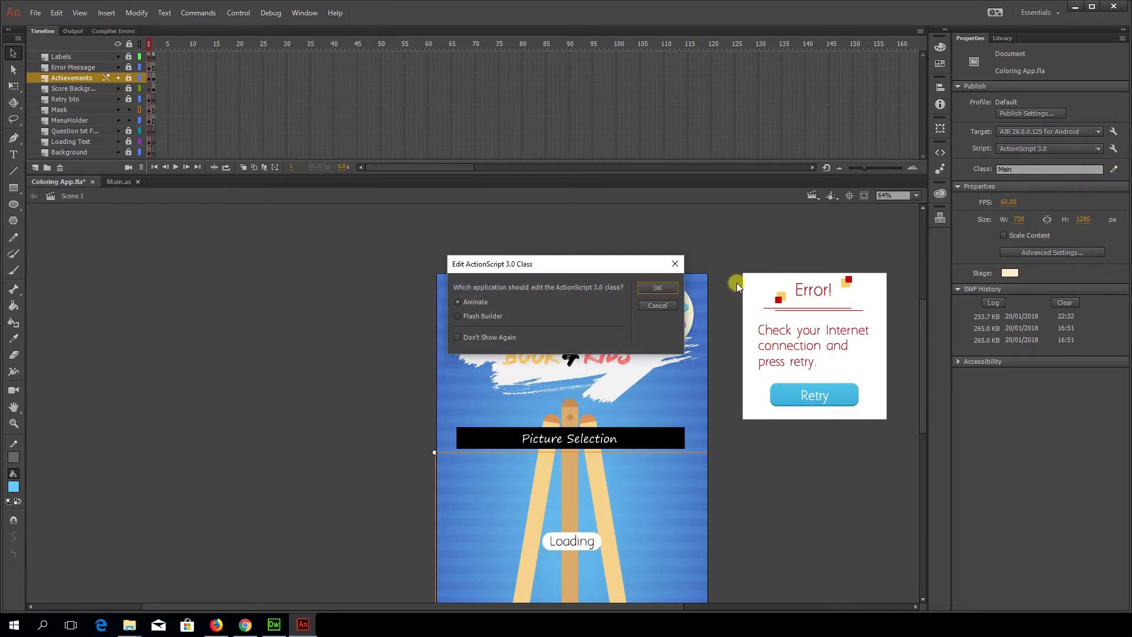
click(670, 291)
drag(344, 331, 386, 331)
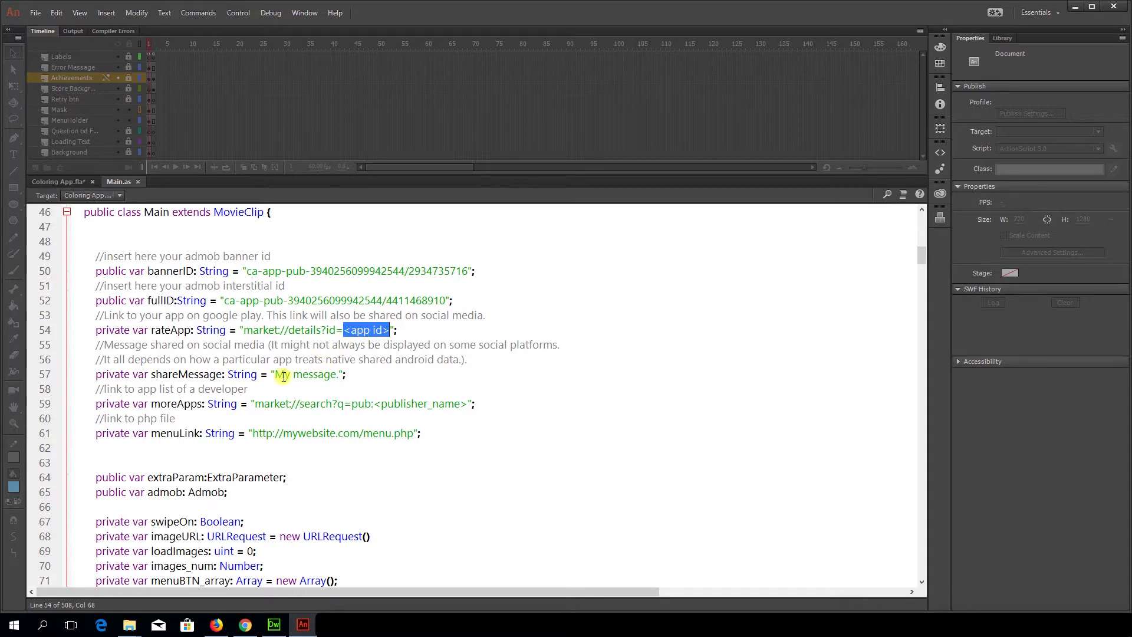
drag(276, 374, 338, 375)
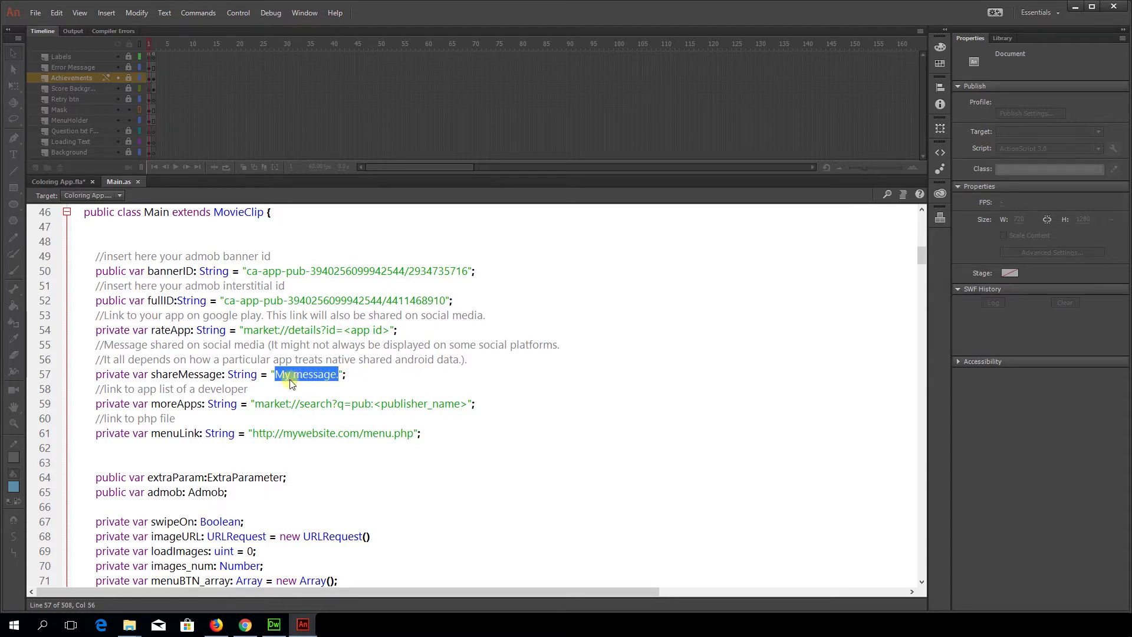
click(256, 403)
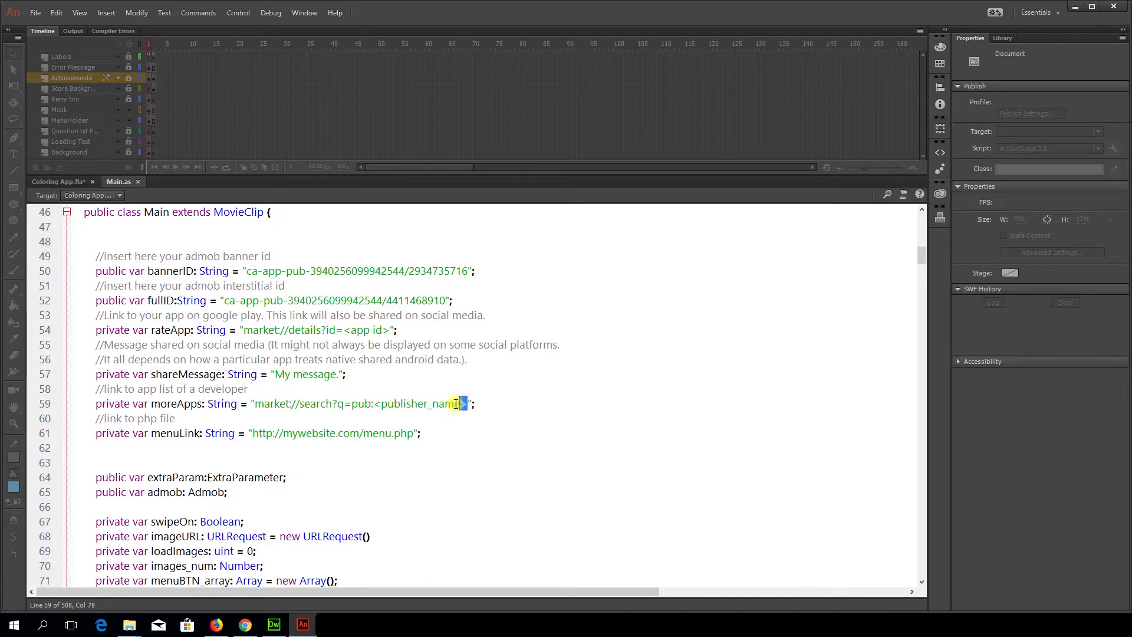
drag(456, 403, 376, 404)
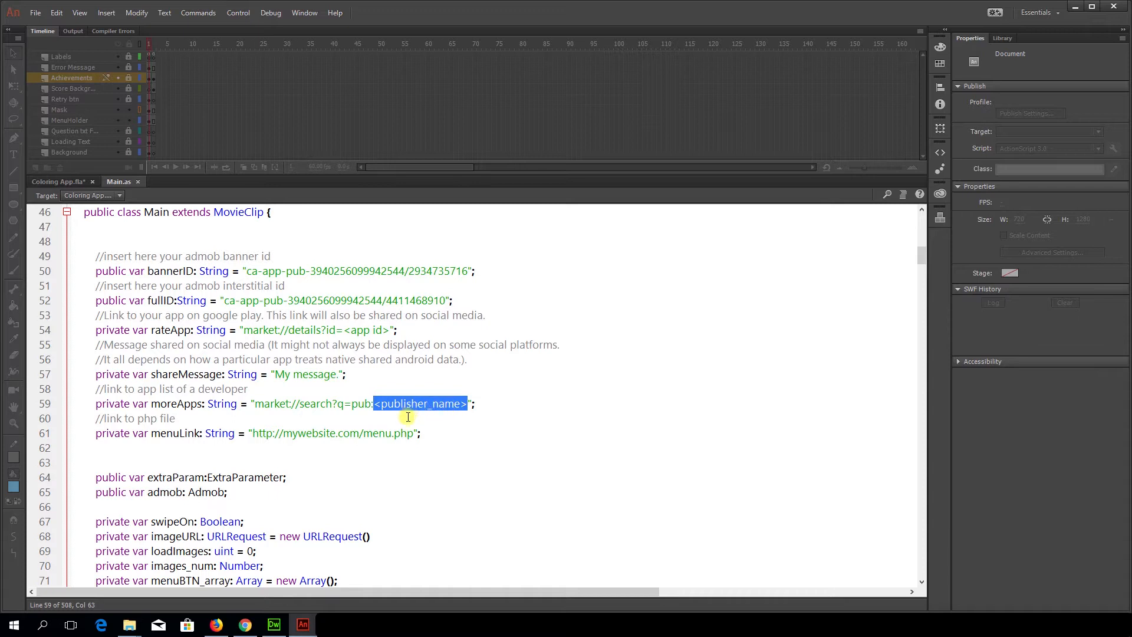
click(414, 434)
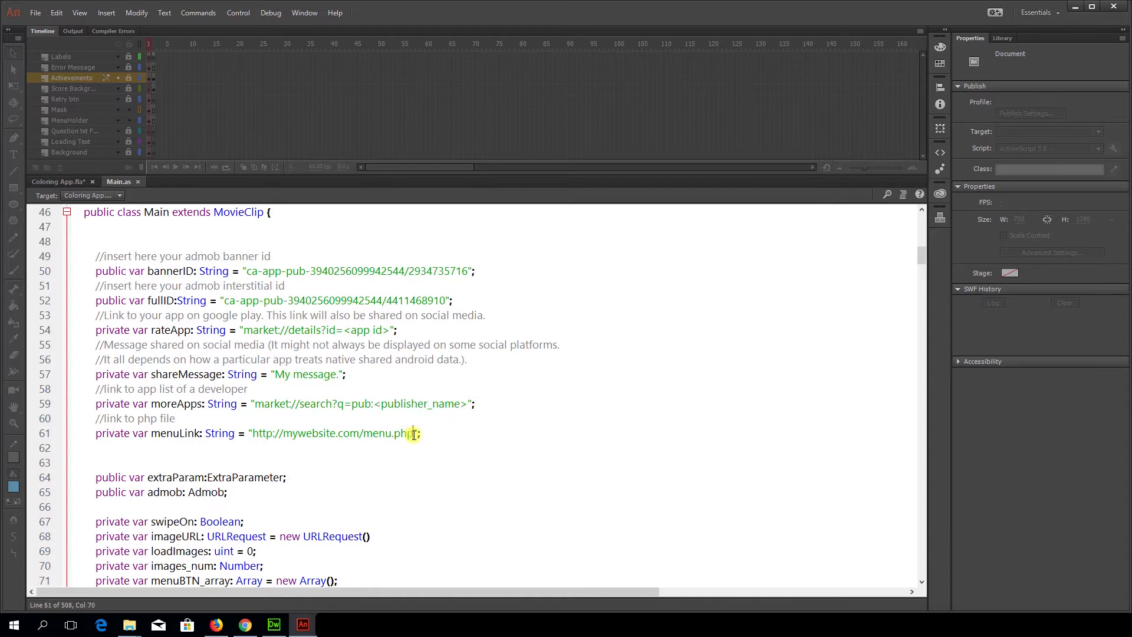
drag(403, 437, 369, 438)
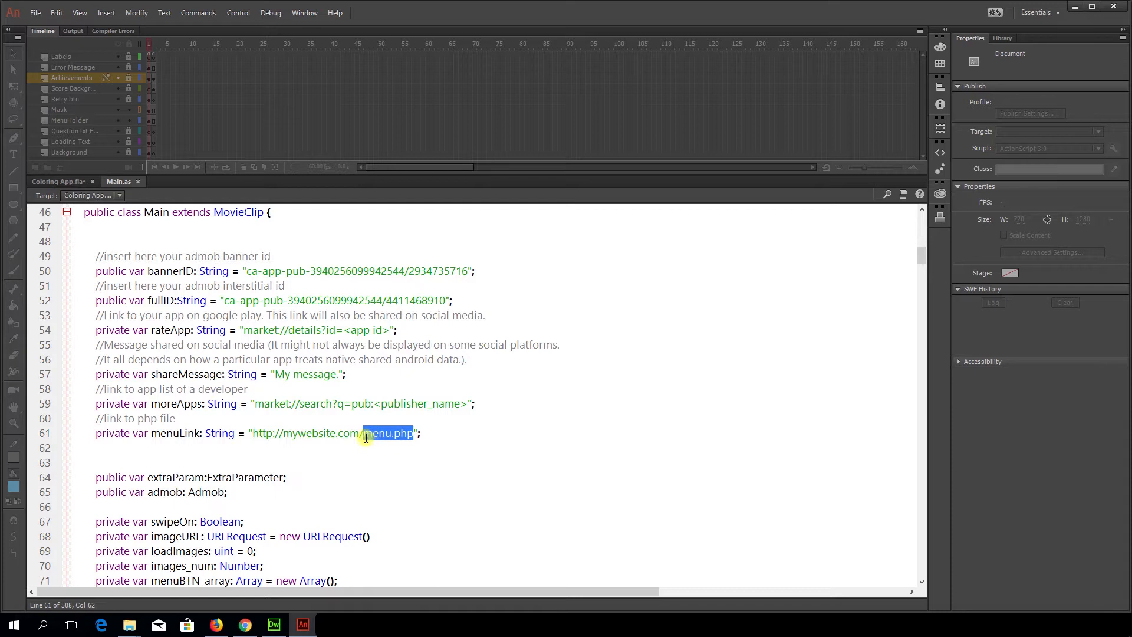
drag(254, 434, 416, 437)
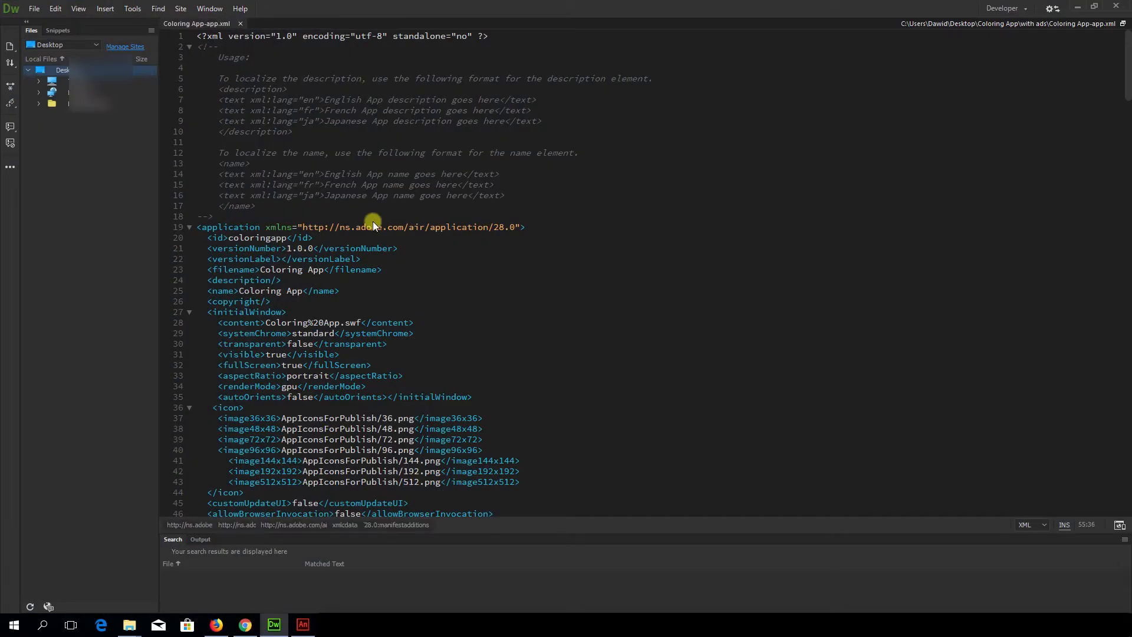
Examine the android block of Coloring App-app.xml and highlight air.coloringapp in the FileProvider authorities value
scroll(297, 246, down, 13)
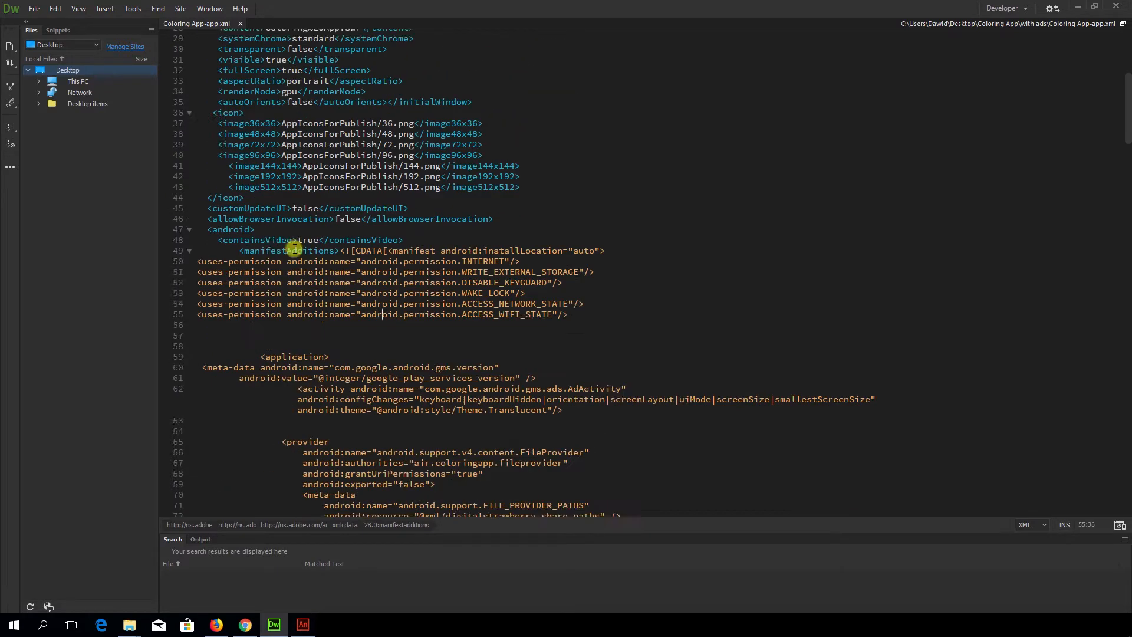
drag(208, 112, 270, 413)
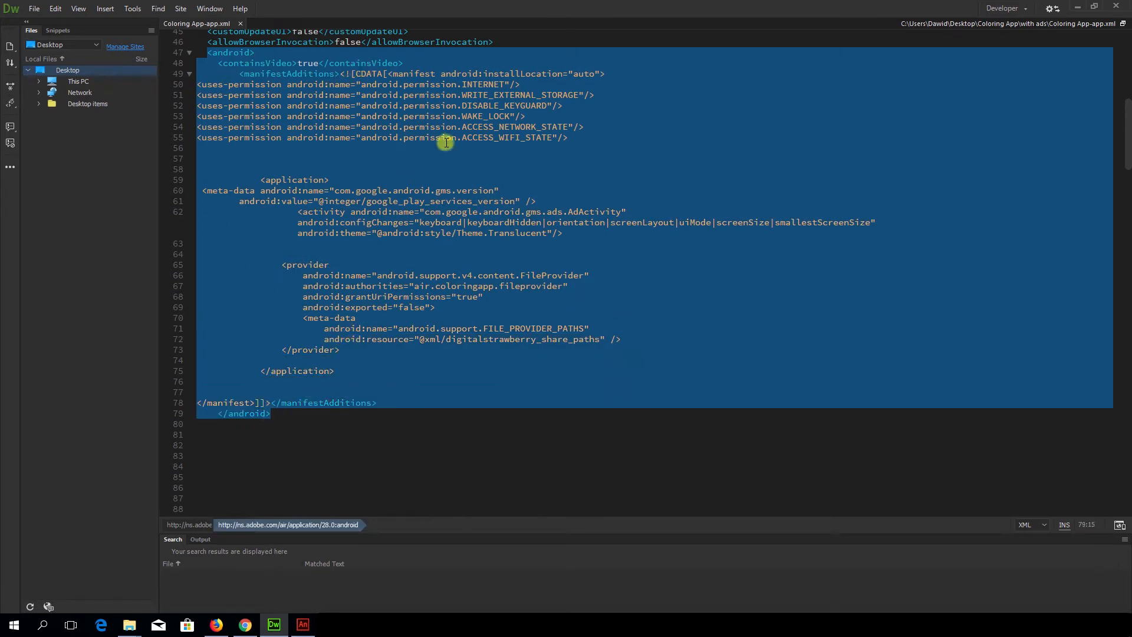
click(294, 419)
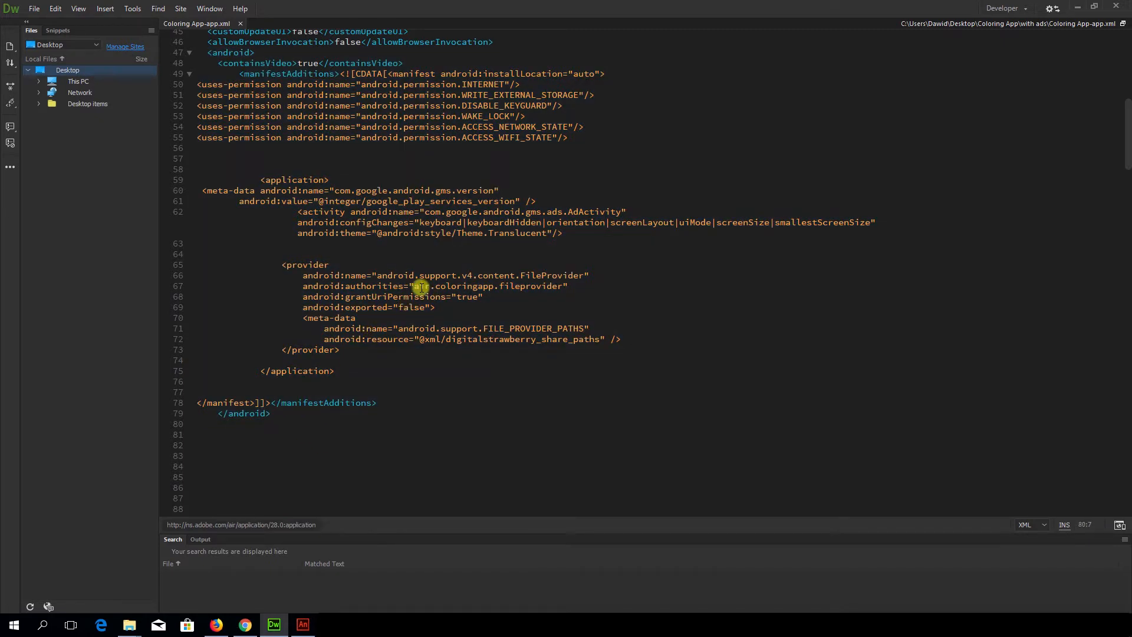
drag(415, 286, 494, 286)
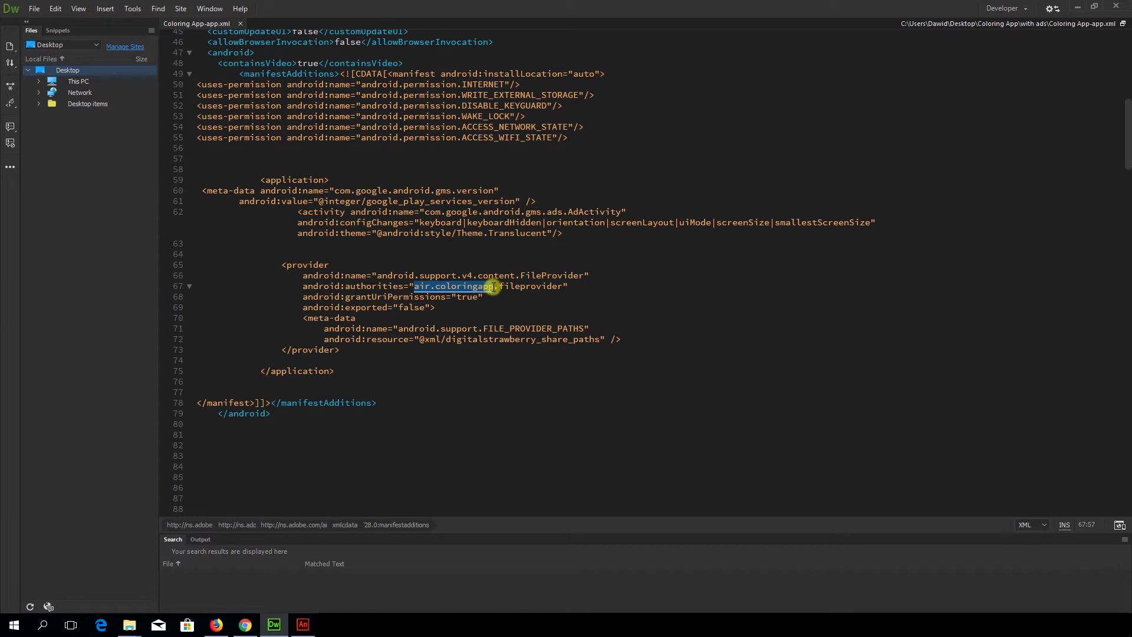
Switch to Animate and check the app ID in the AIR for Android settings against the FileProvider authority
click(301, 627)
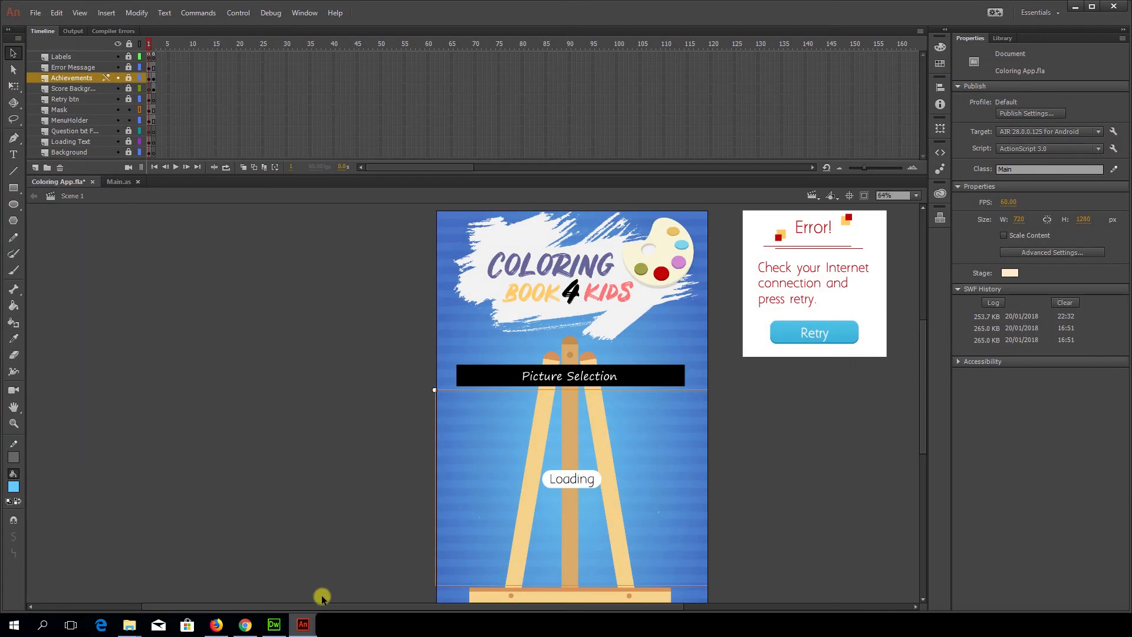
click(1113, 132)
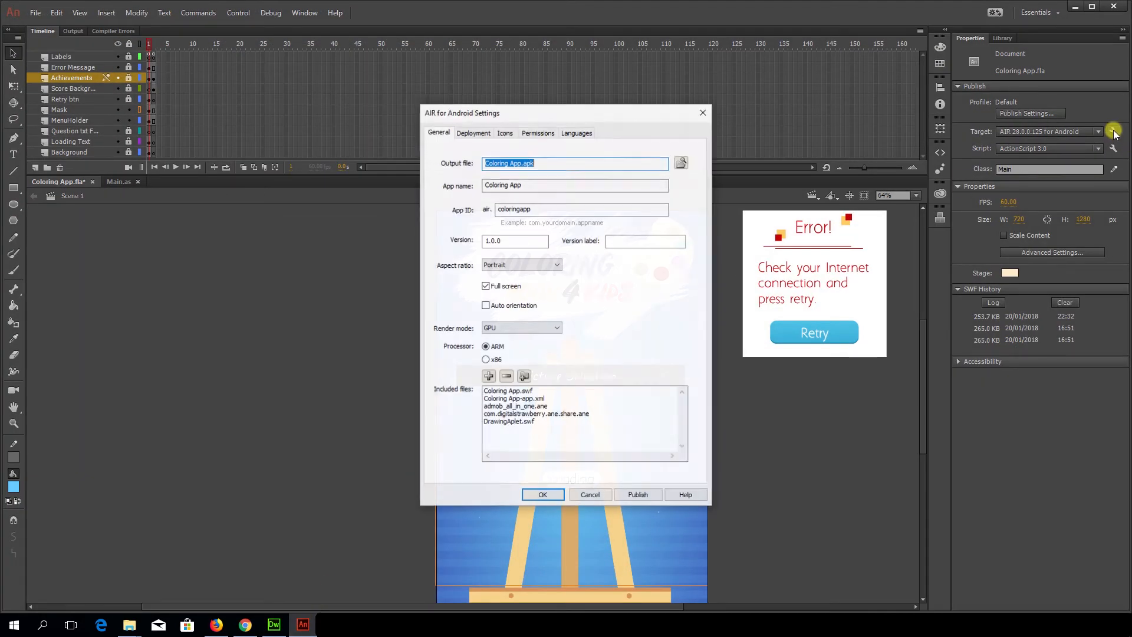
drag(535, 209, 482, 213)
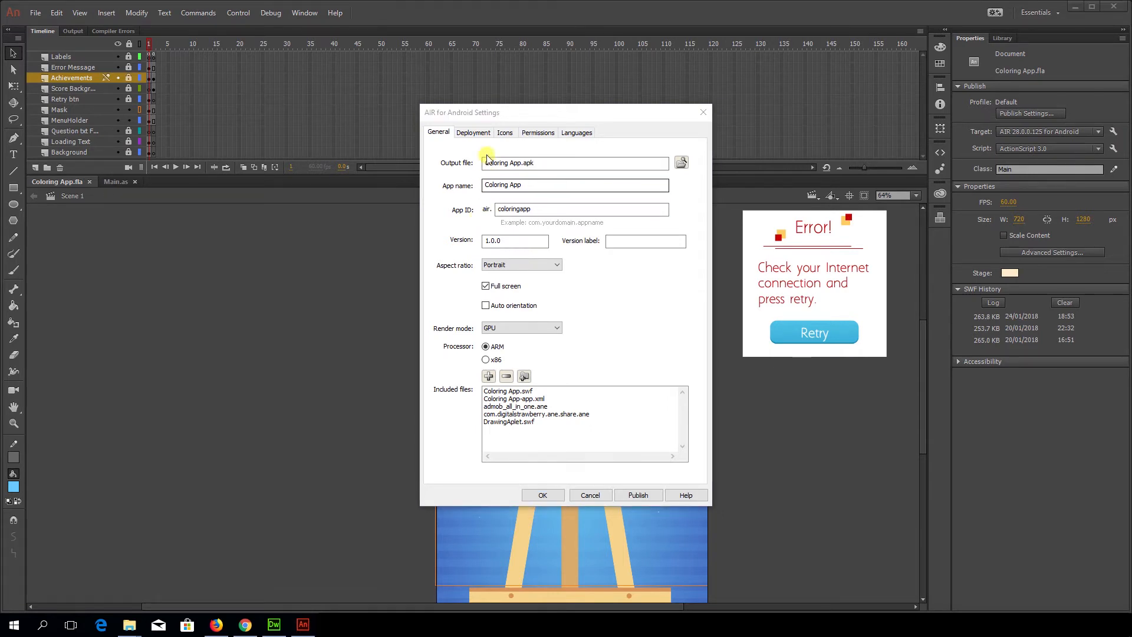
Examine the AIR for Android deployment settings and the self-signed certificate form, and dismiss the form without creating a certificate
click(474, 133)
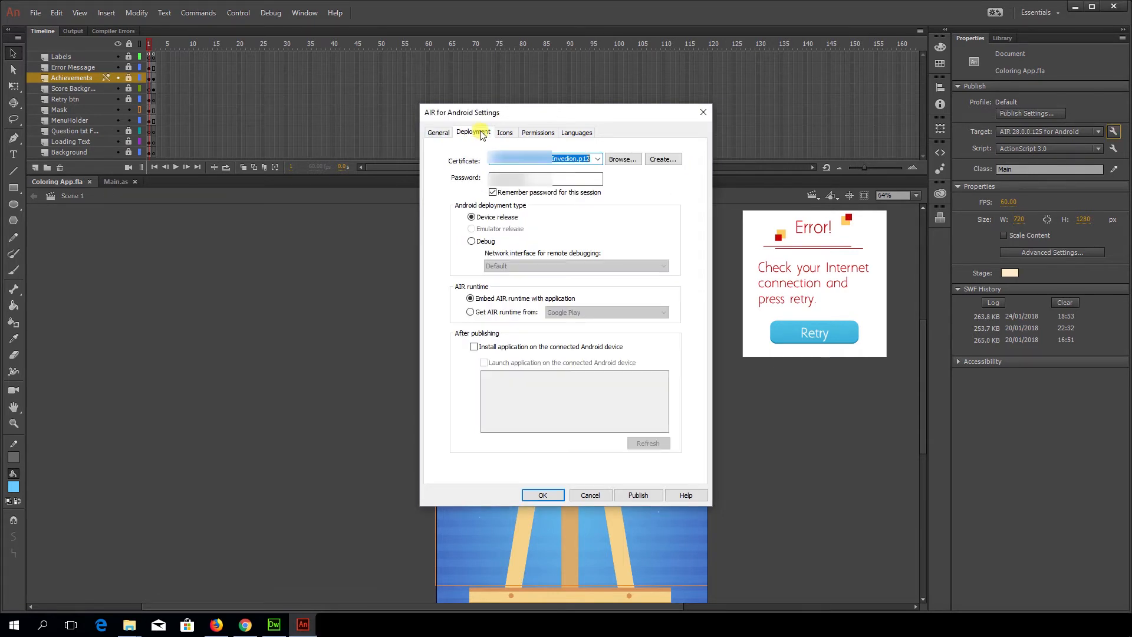
click(657, 163)
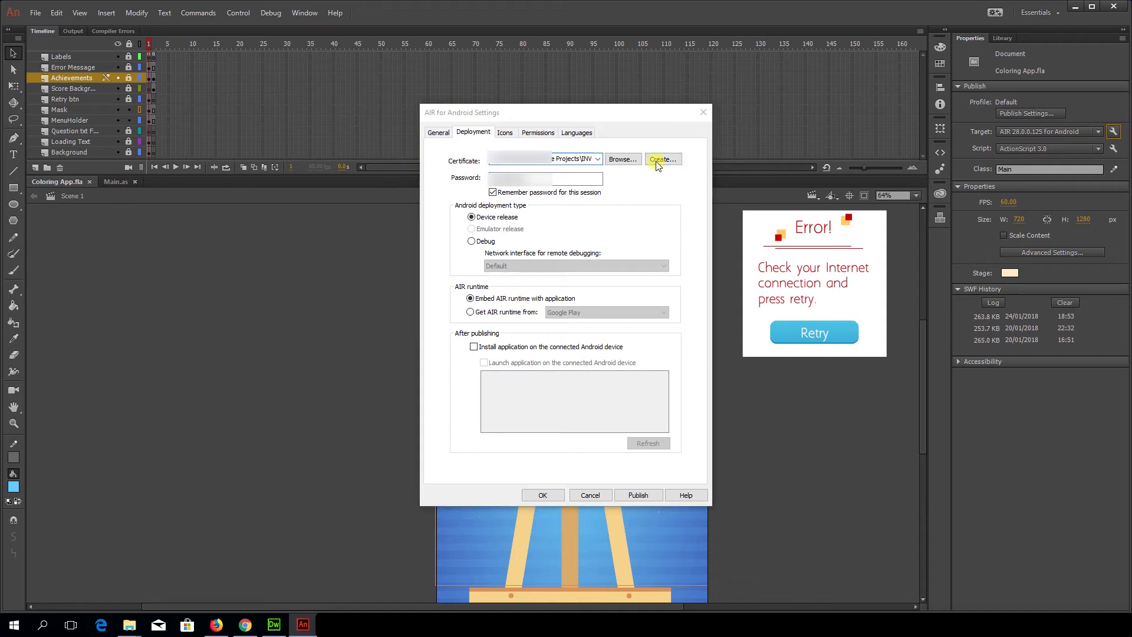
click(676, 422)
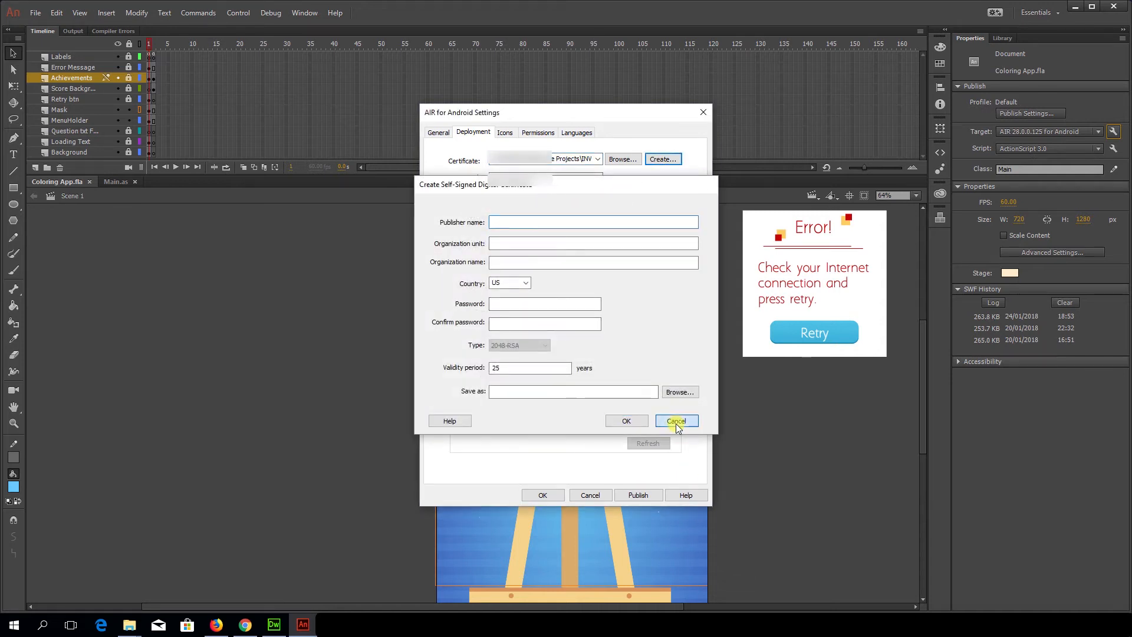
Publish the Android package from the AIR settings, accept the settings, and select Coloring App.apk in the with ads folder
click(636, 495)
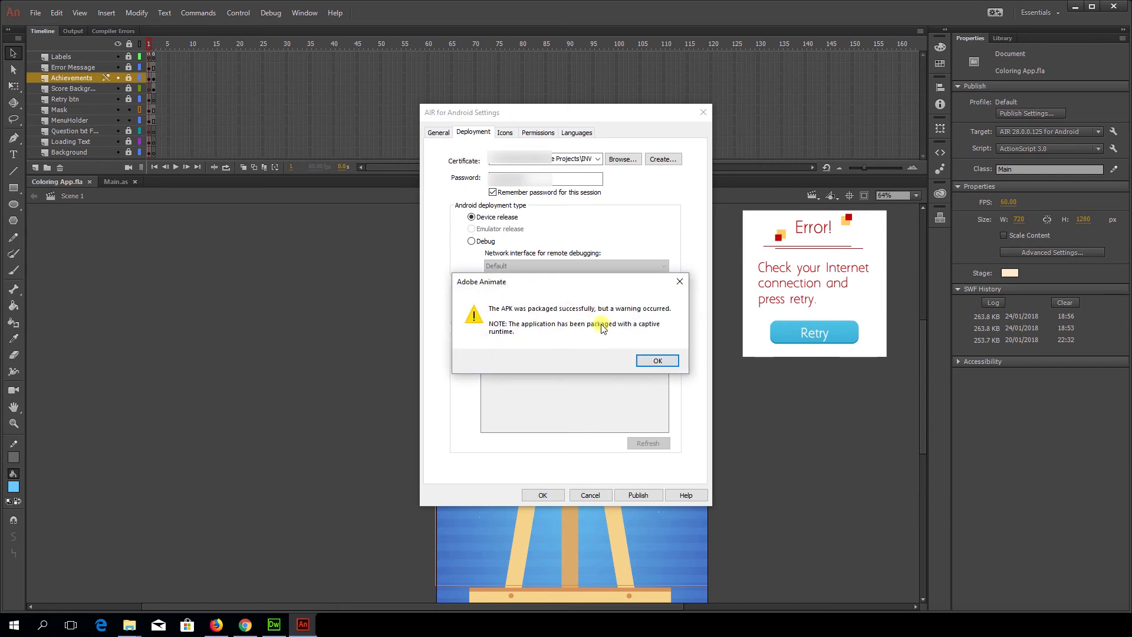
click(657, 365)
click(551, 499)
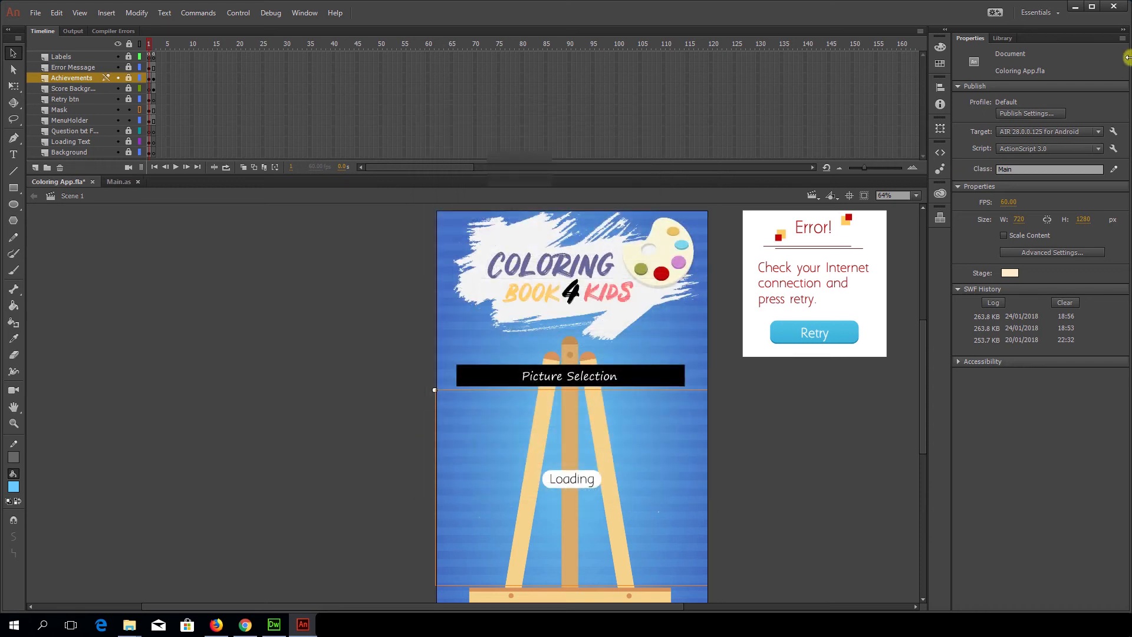
click(1076, 7)
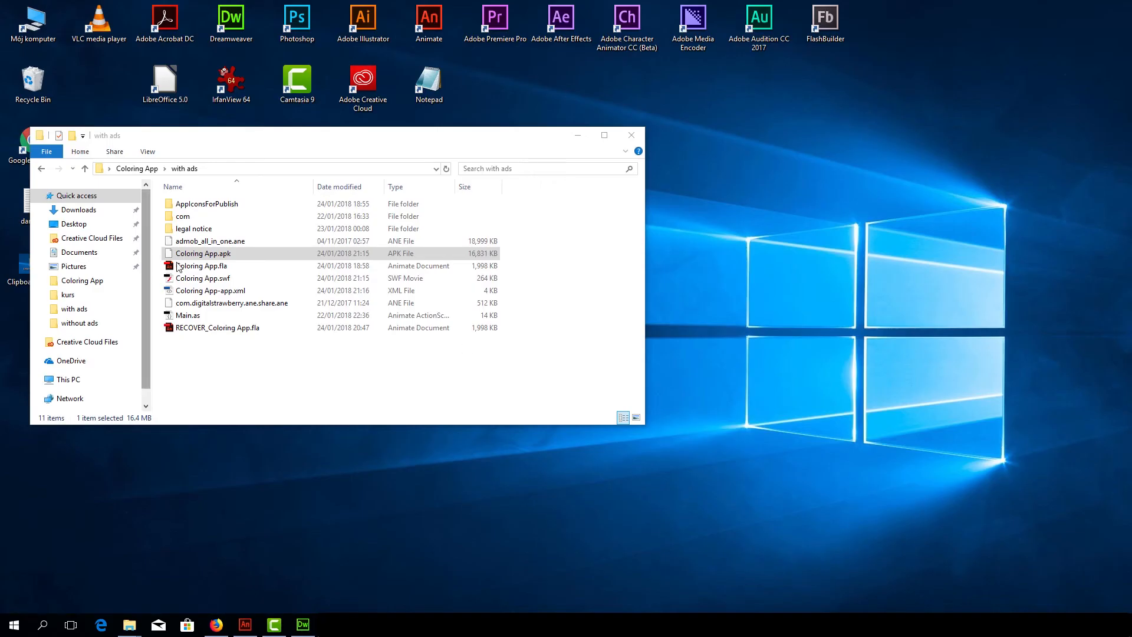
click(207, 254)
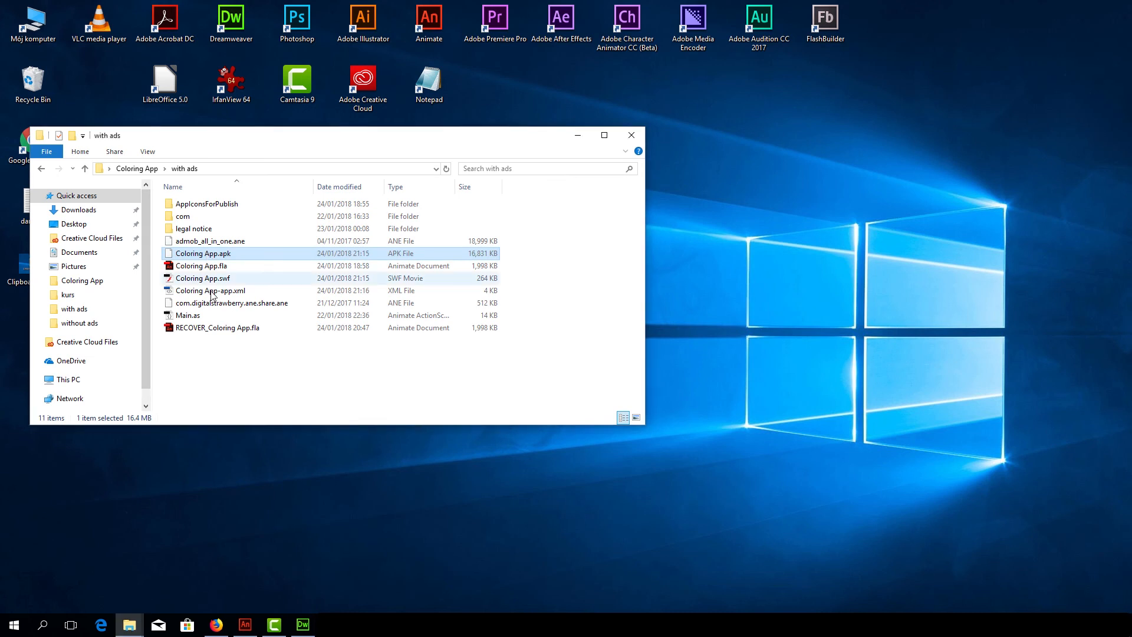